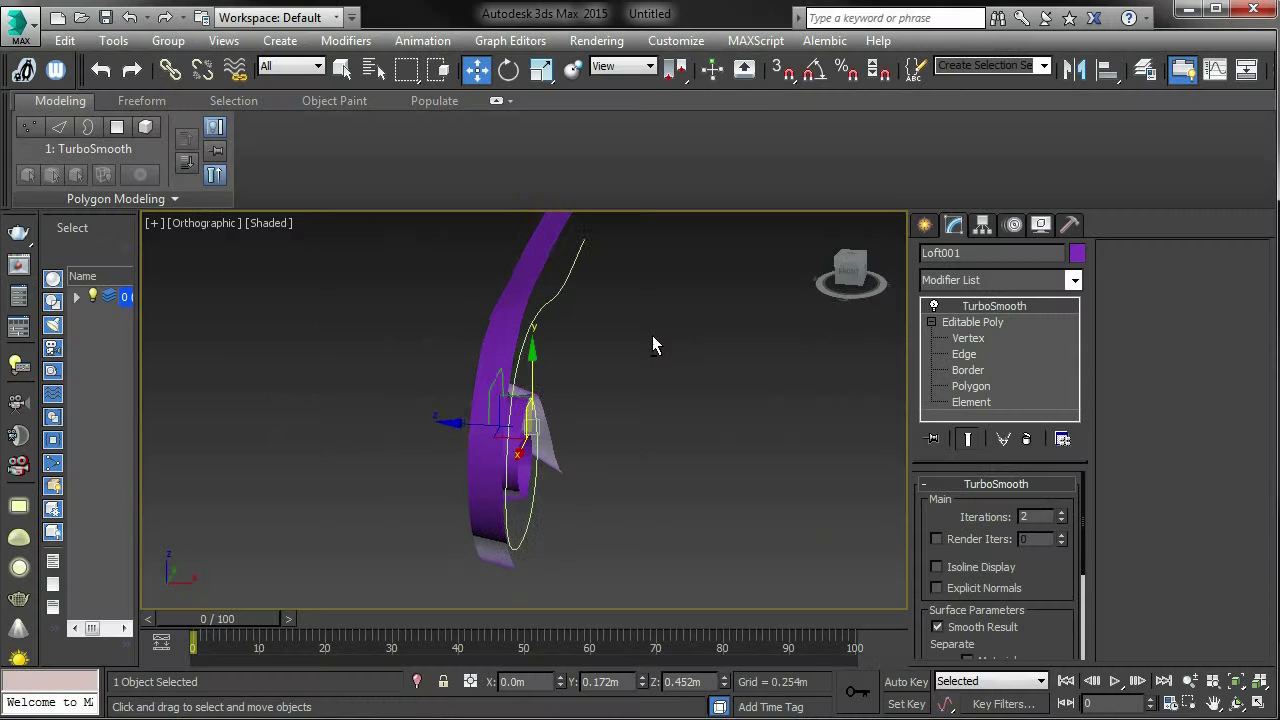
Switch Loft001's Editable Poly to edge editing and select the edge loop along the scroll strip's open side.
click(845, 272)
alt+middle_drag(640, 363, 654, 403)
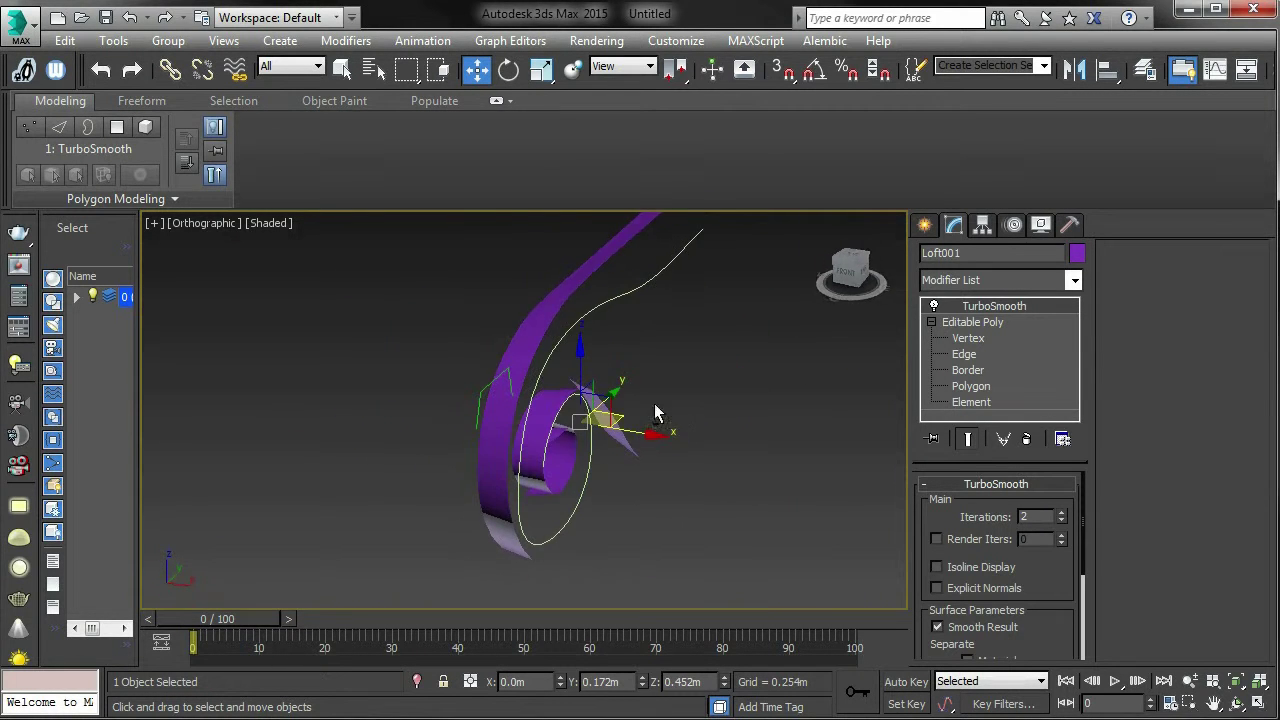
click(987, 354)
alt+middle_drag(880, 380, 734, 351)
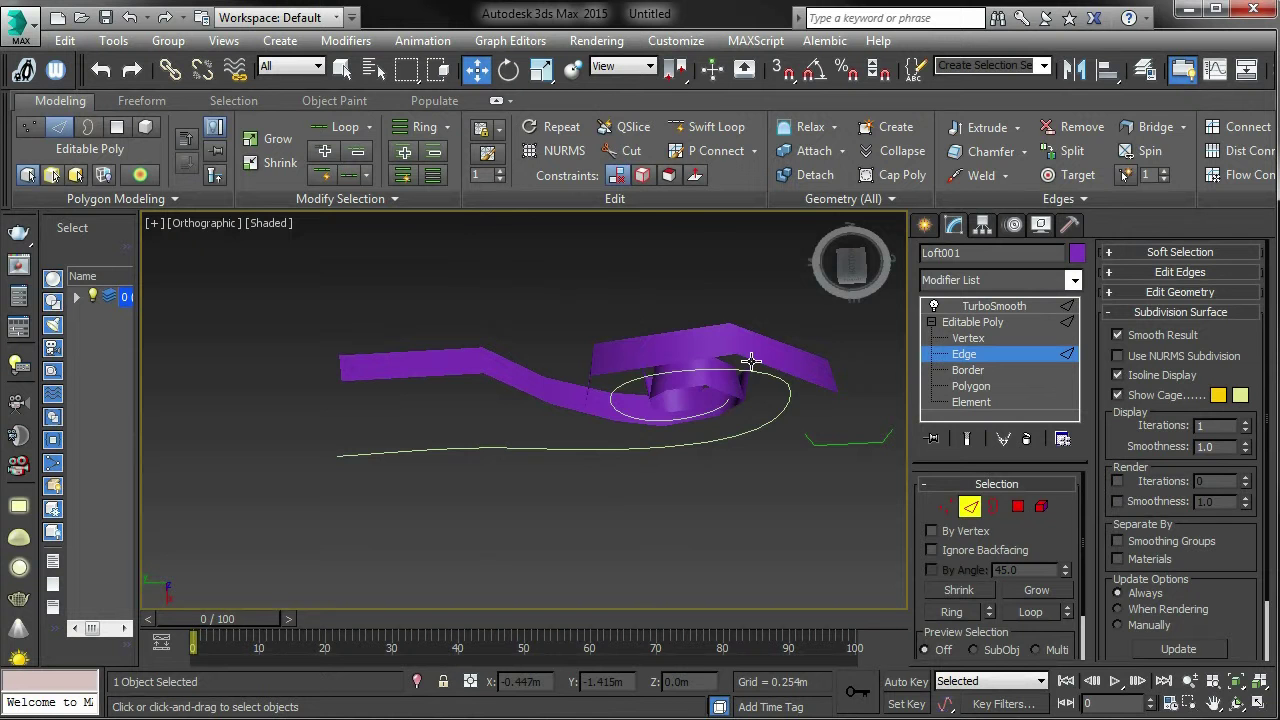
click(751, 361)
double_click(718, 356)
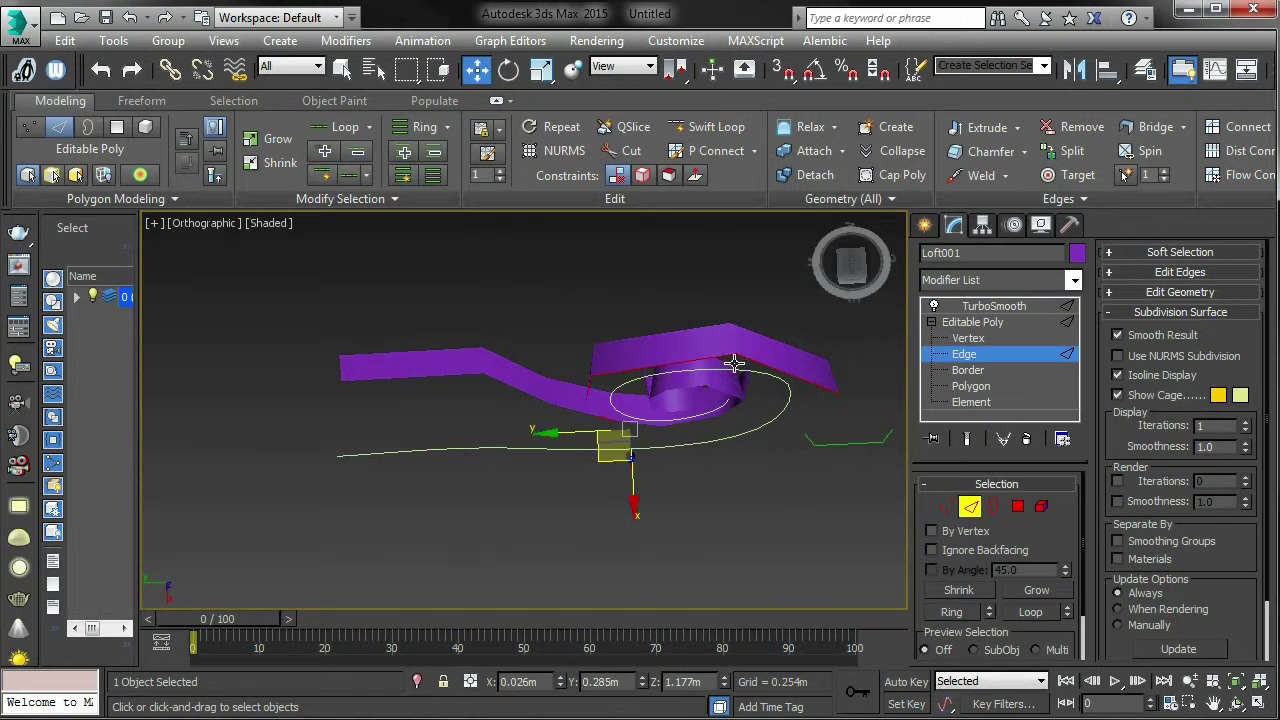
In the front view, box-select the strip's edges on the open side and remove the crossing edges from the selection.
alt+middle_drag(751, 386, 668, 462)
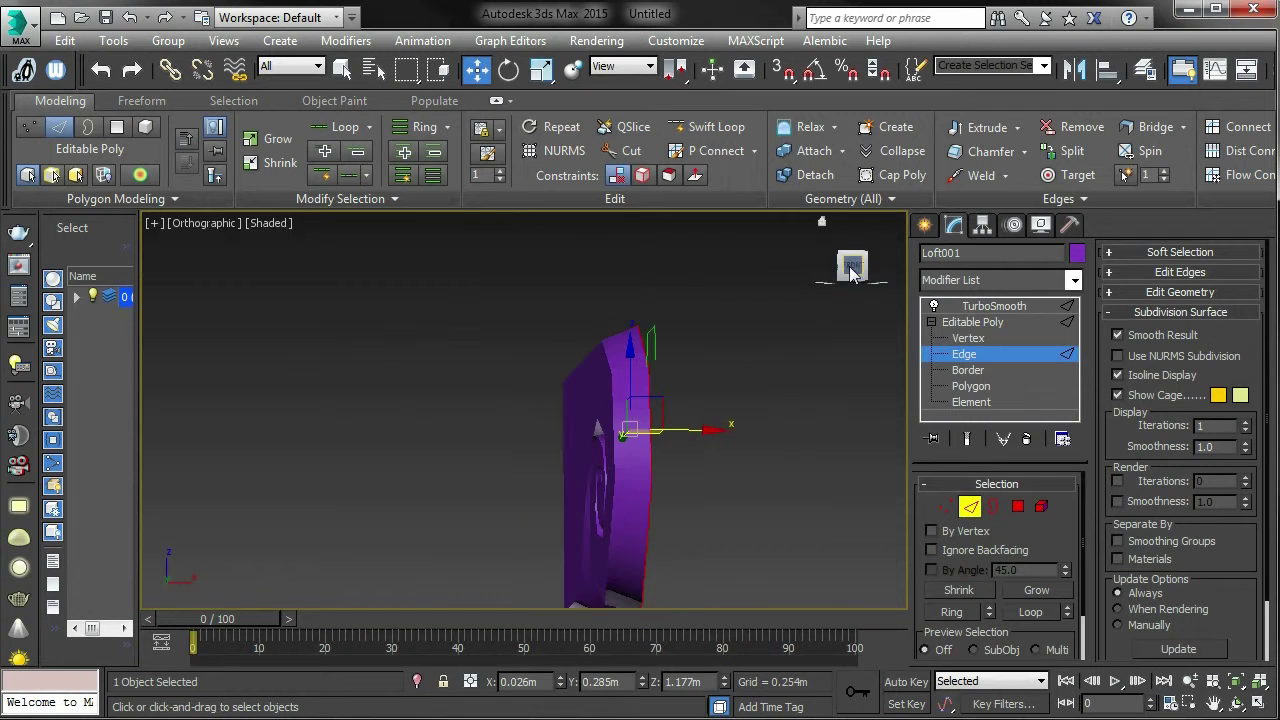
click(854, 264)
scroll(731, 300, down, 2)
middle_drag(692, 331, 589, 317)
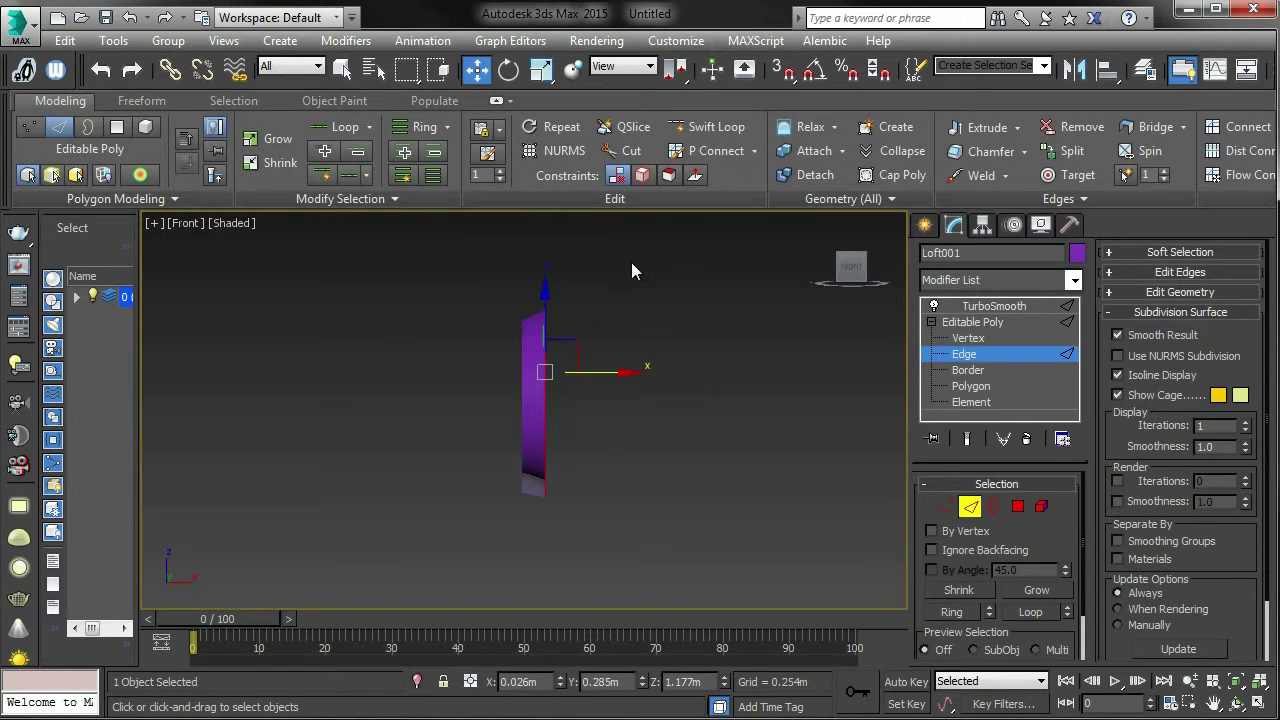
drag(569, 499, 540, 554)
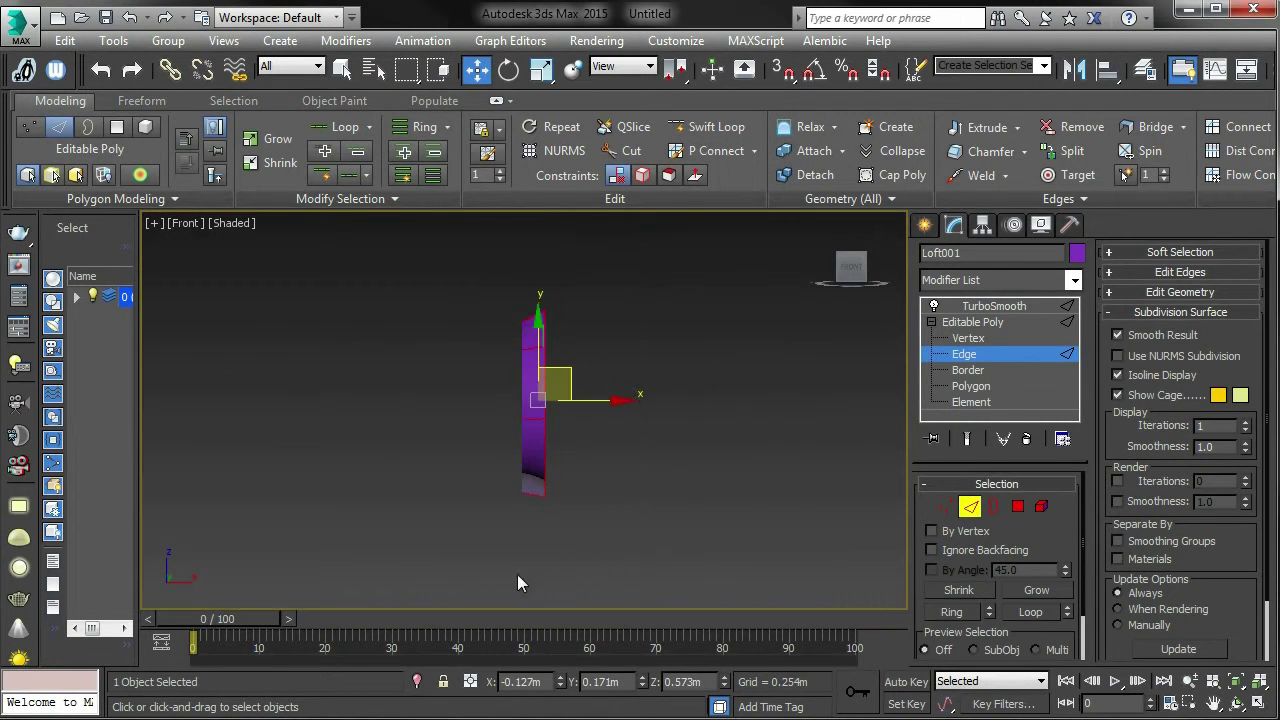
alt+middle_drag(649, 380, 669, 399)
click(851, 270)
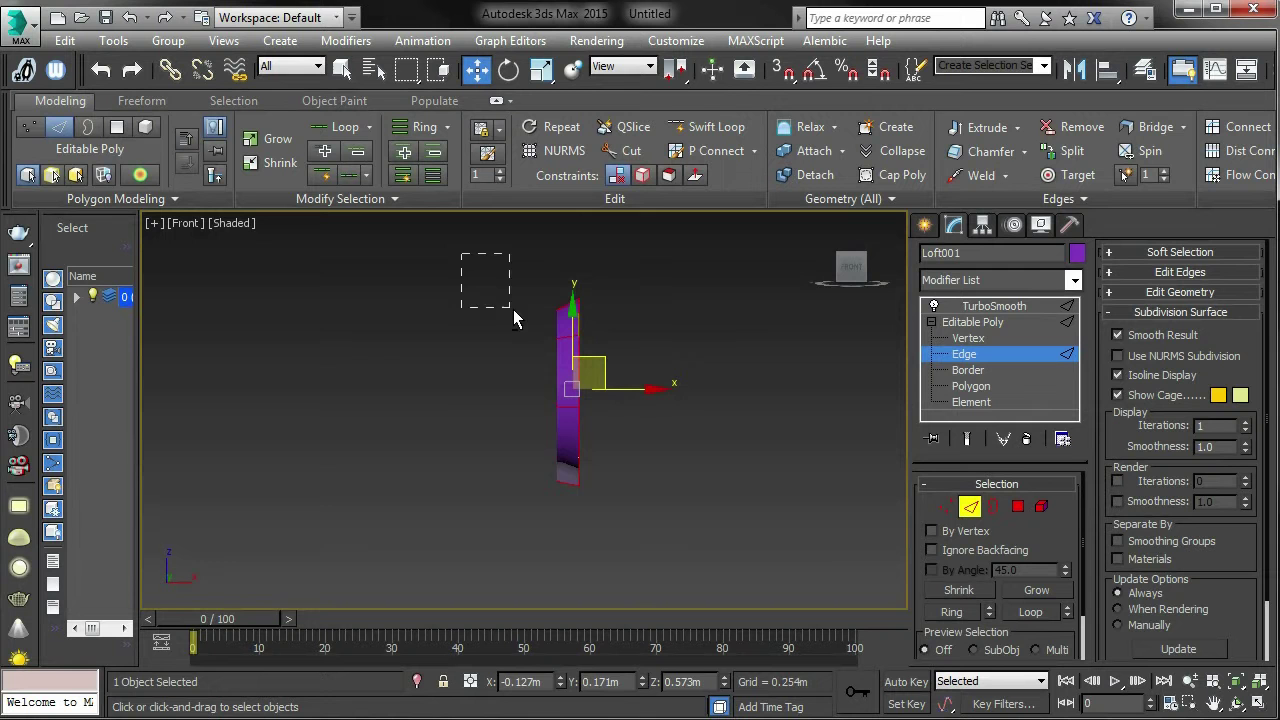
drag(567, 518, 567, 522)
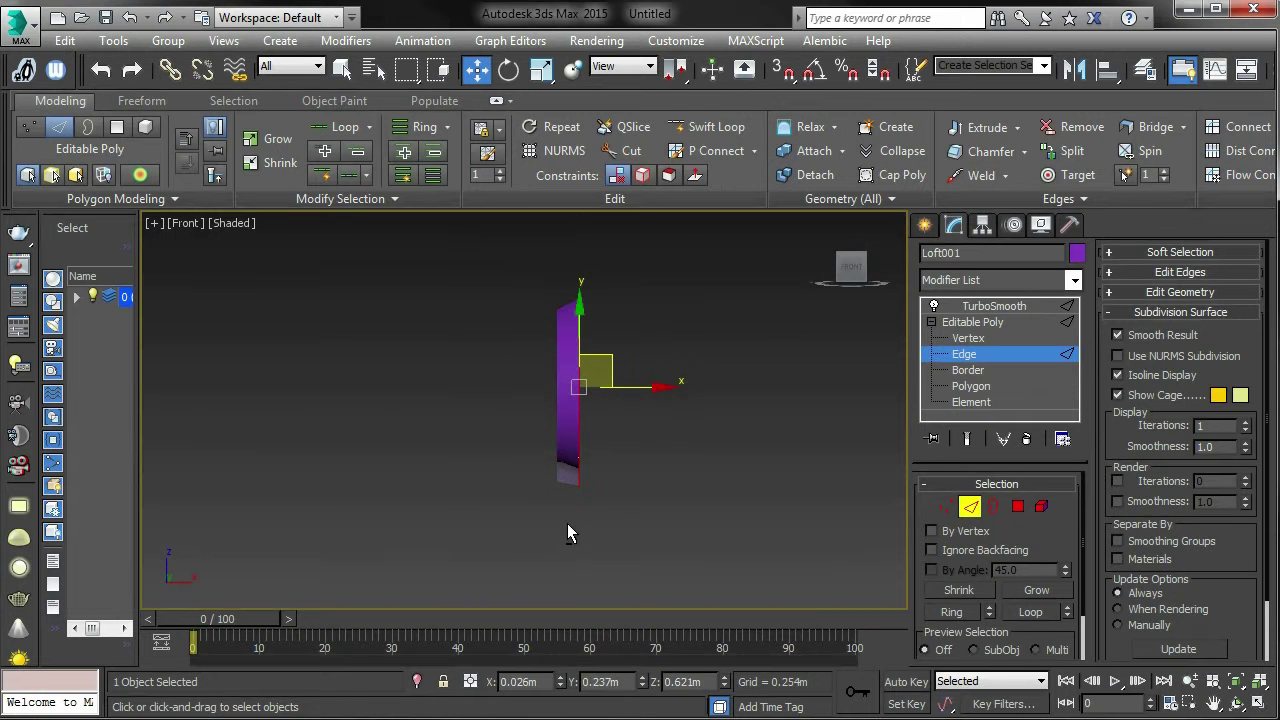
alt+middle_drag(690, 458, 698, 412)
click(866, 273)
middle_drag(711, 325, 776, 282)
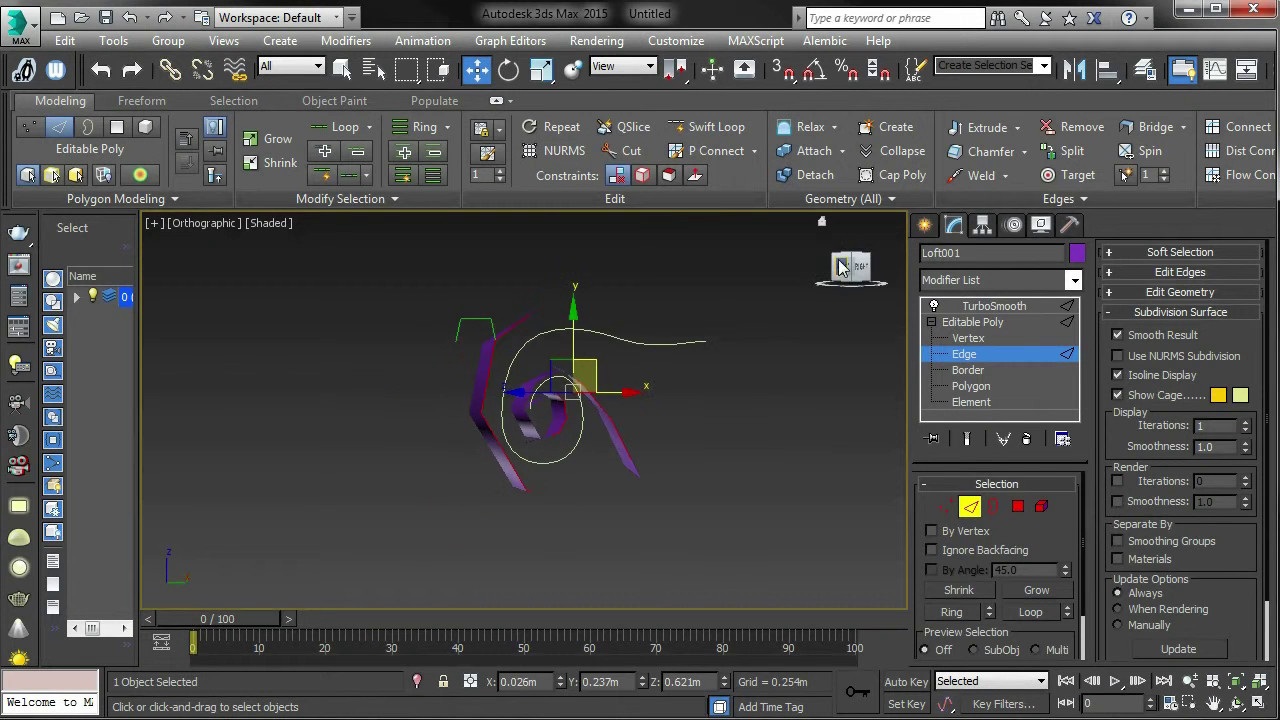
Select only the strip's open-side edges from the front view and extend them outward along X into a new band of polygons.
click(841, 266)
click(711, 272)
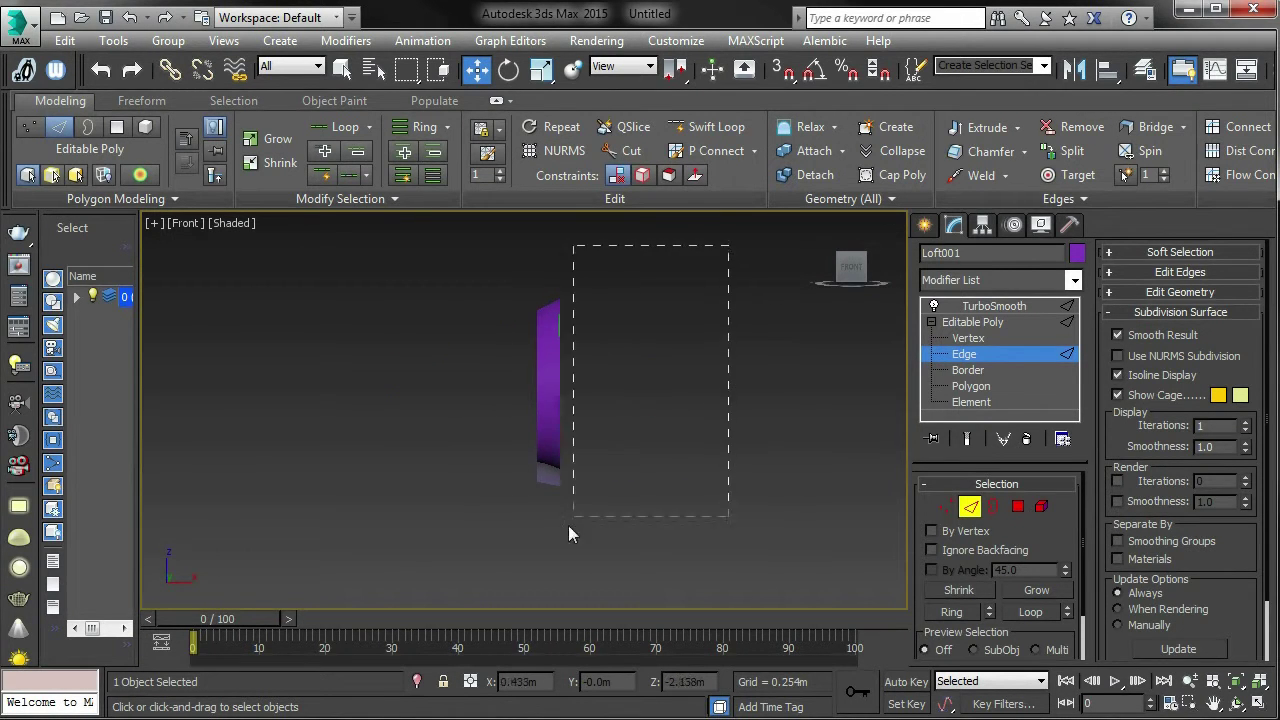
drag(568, 525, 549, 543)
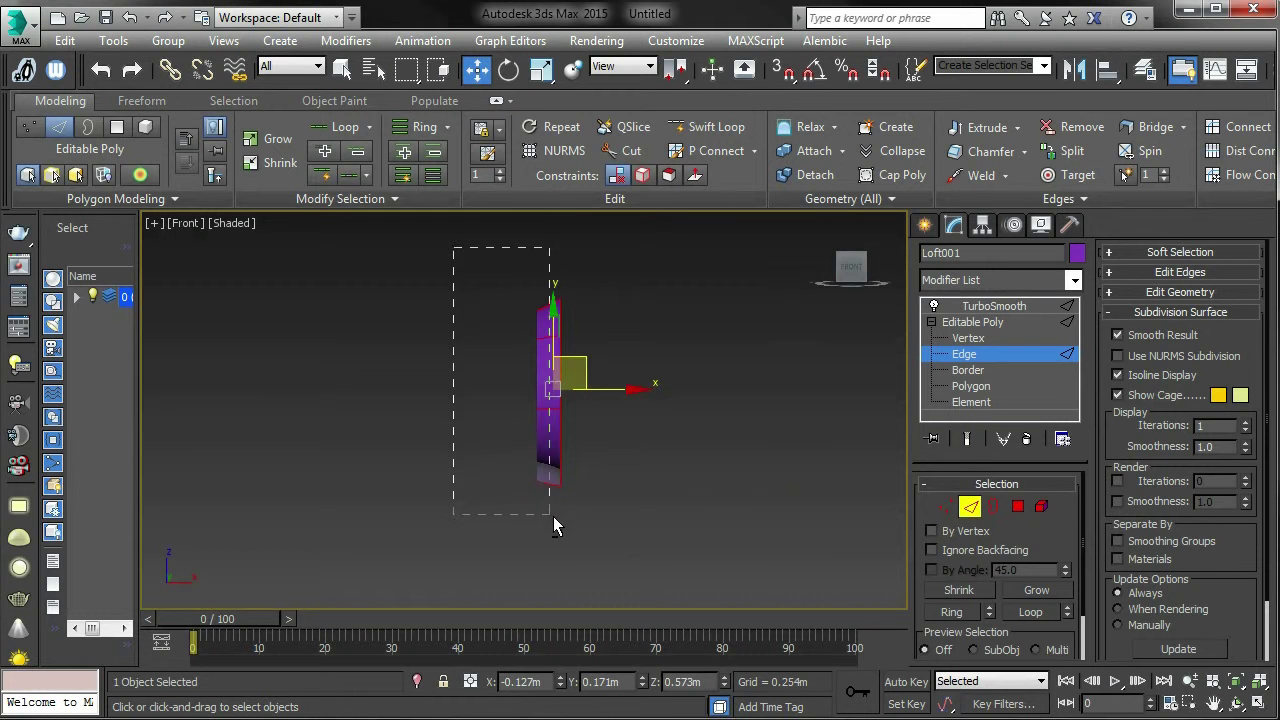
alt+middle_drag(598, 493, 634, 408)
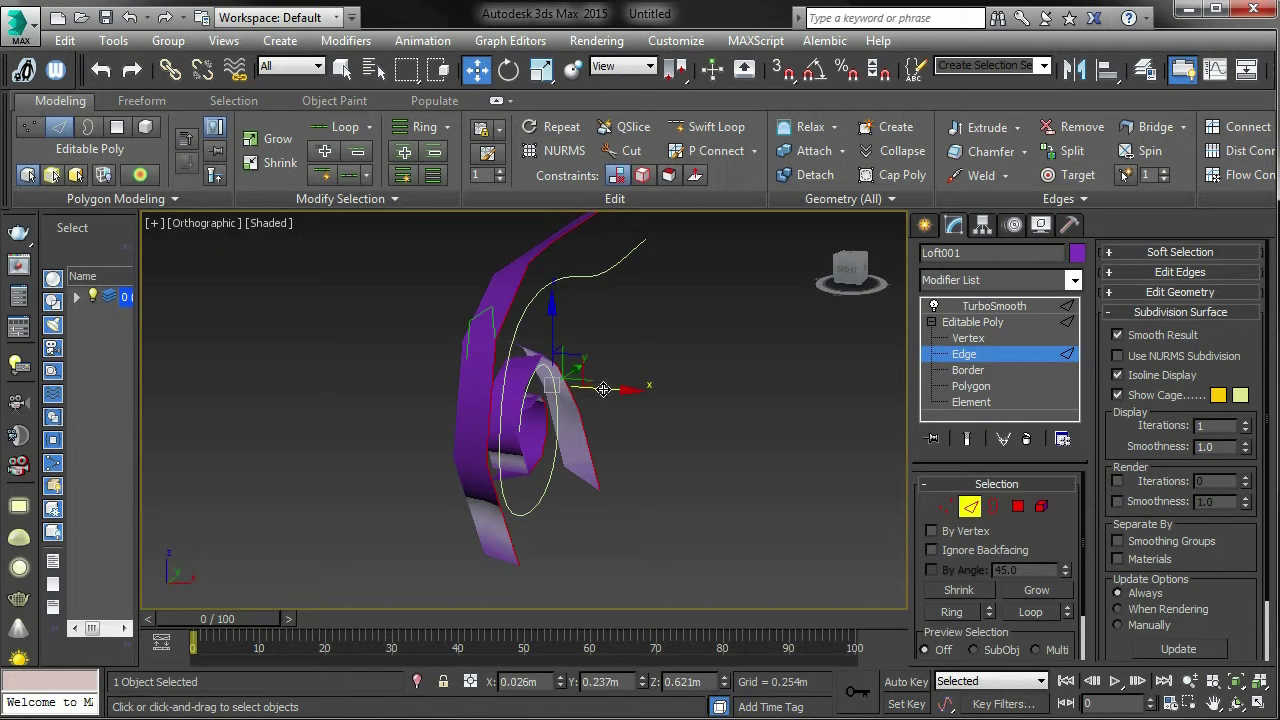
drag(603, 389, 674, 393)
alt+middle_drag(666, 447, 830, 441)
Select the whole loop of new outer band polygons and assign it to smoothing group 5.
click(1018, 507)
alt+middle_drag(826, 379, 694, 344)
click(630, 316)
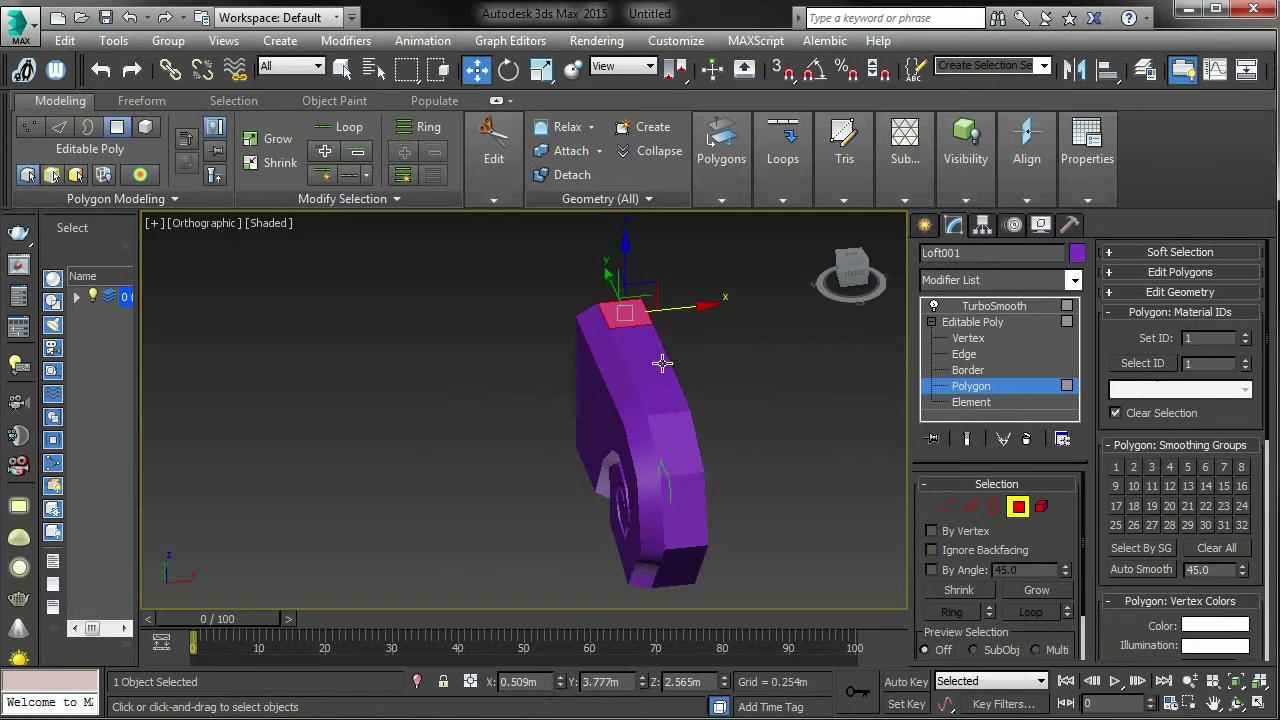
click(345, 127)
alt+middle_drag(544, 263, 860, 455)
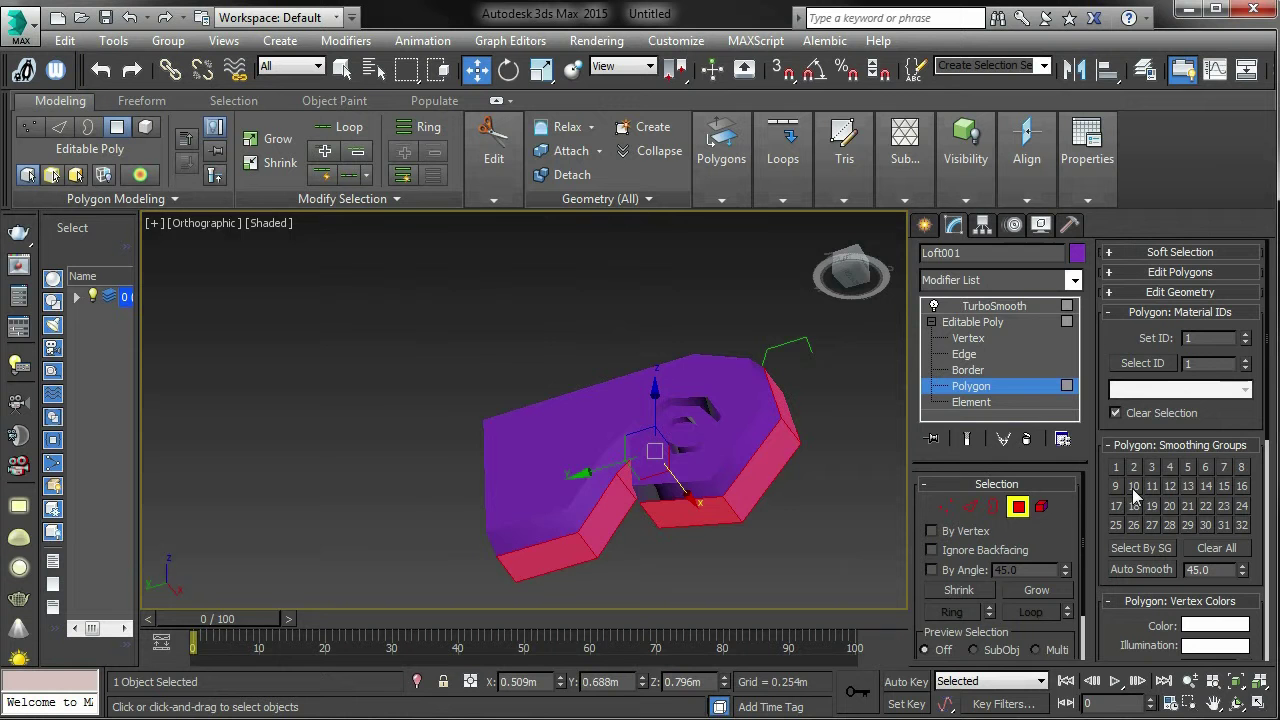
click(1188, 467)
Assign smoothing group 6 instead of 5 to the three lower band polygons leading to the scroll, and leave polygon editing.
alt+middle_drag(740, 560, 776, 502)
scroll(667, 464, up, 5)
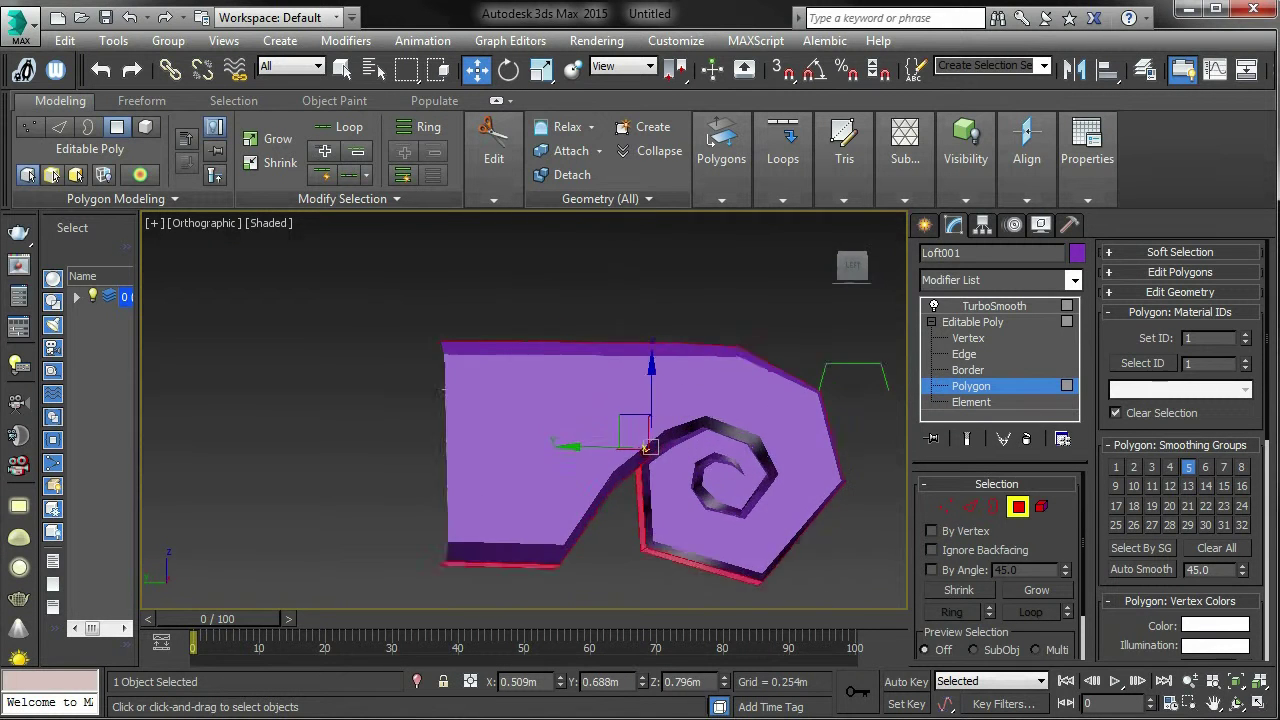
scroll(667, 464, down, 2)
mouse_move(640, 437)
alt+middle_down()
mouse_move(620, 409)
mouse_move(629, 429)
mouse_move(600, 451)
mouse_move(648, 452)
alt+middle_up()
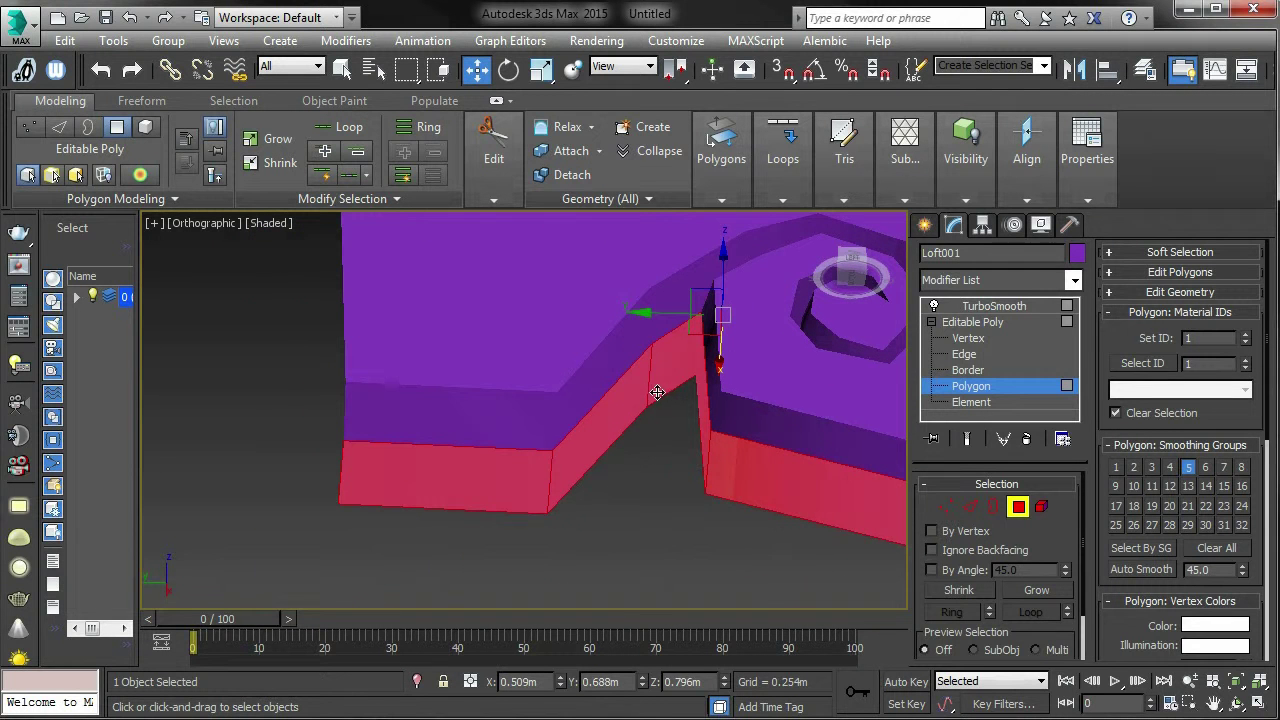
click(657, 392)
ctrl+click(592, 452)
ctrl+click(523, 477)
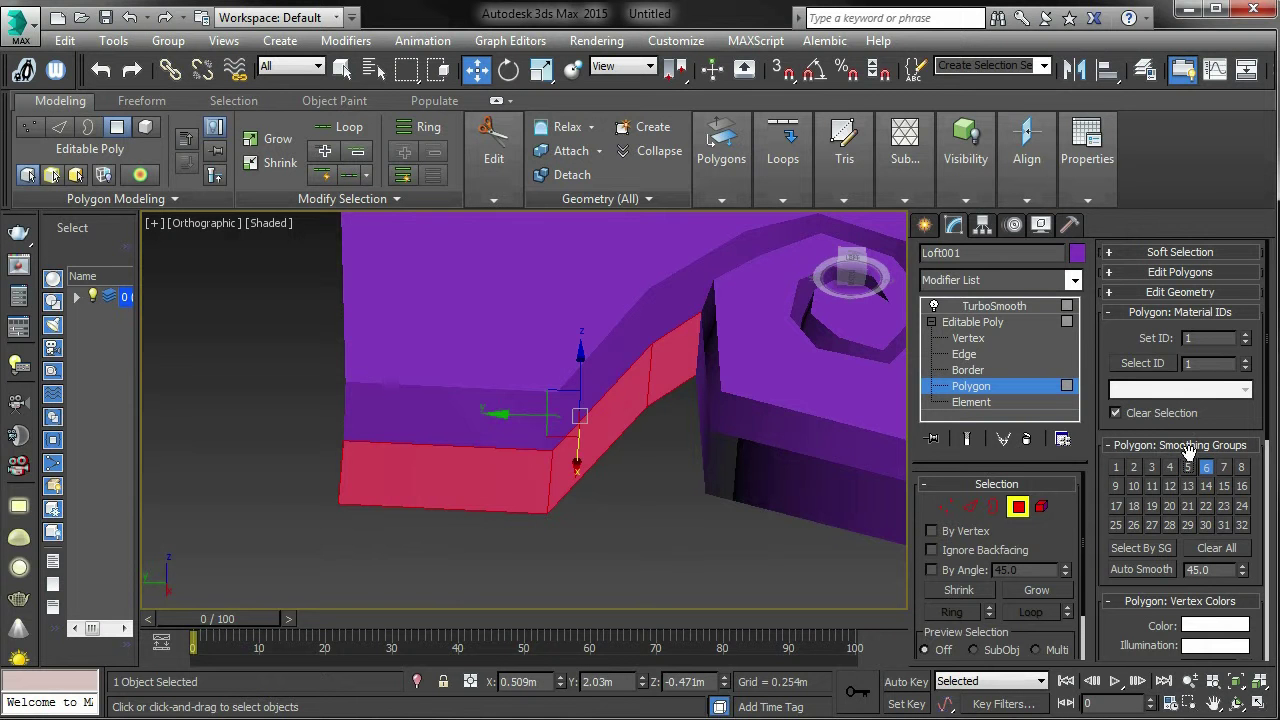
scroll(700, 446, down, 4)
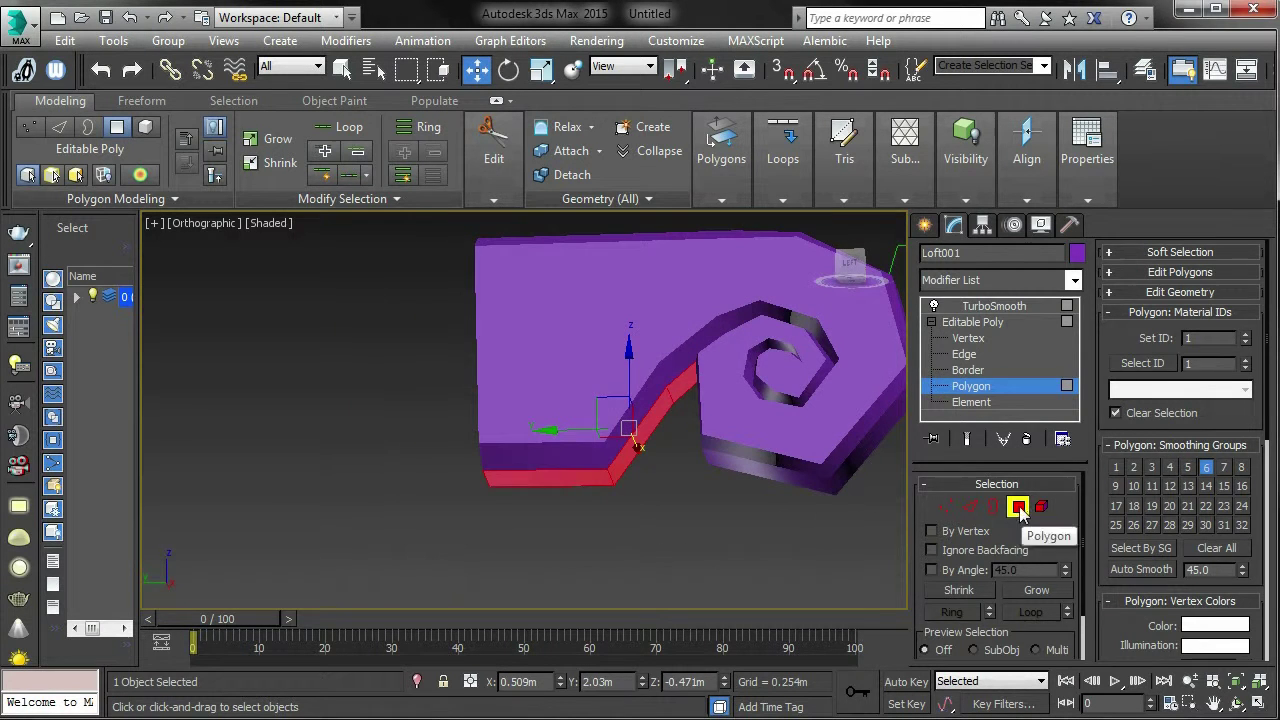
click(1018, 507)
click(725, 543)
alt+middle_drag(707, 527, 832, 437)
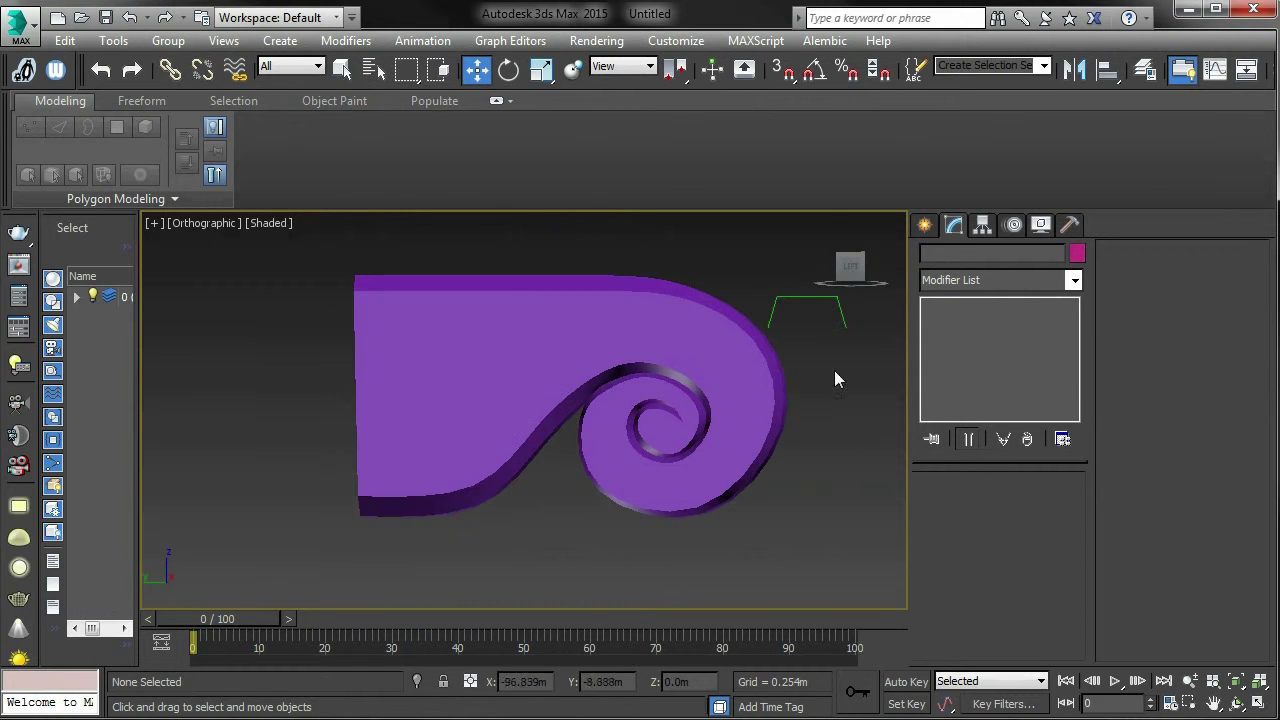
In the left view with the end result shown, nudge the vertex where the scroll meets the lower curve slightly toward the spiral's centre.
click(849, 268)
middle_drag(792, 337, 856, 347)
scroll(781, 343, up, 2)
click(716, 402)
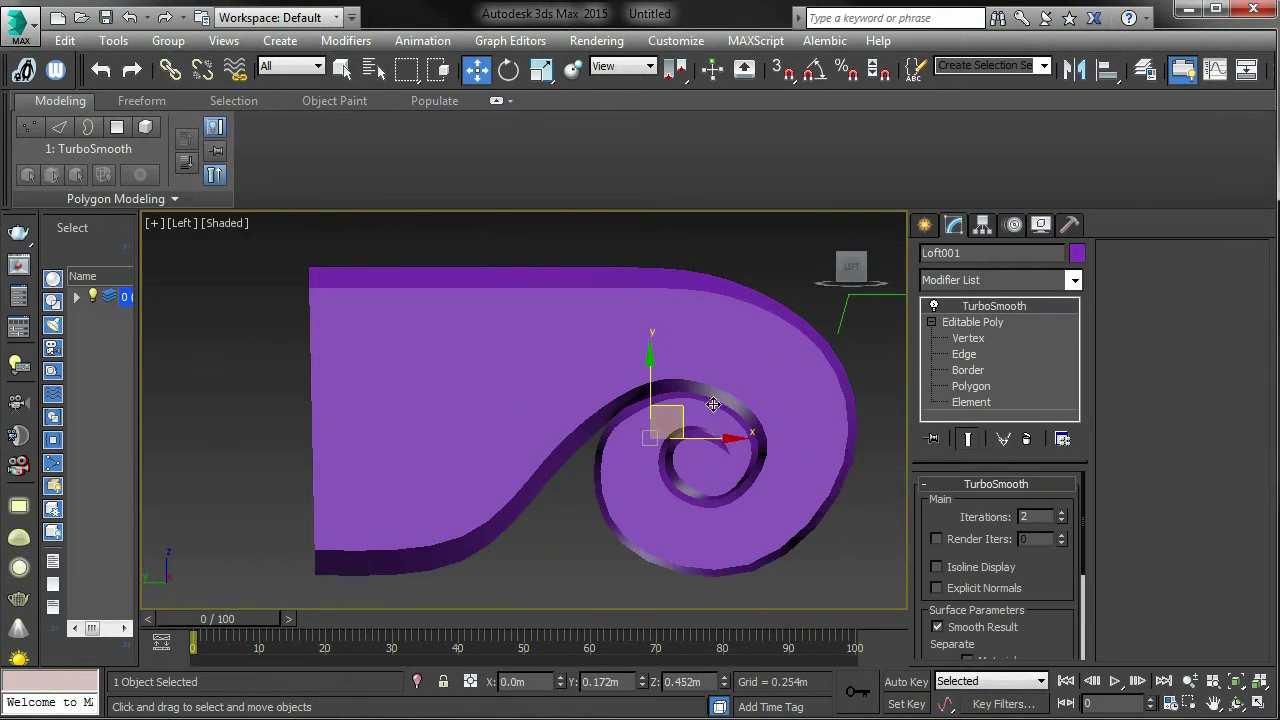
click(970, 338)
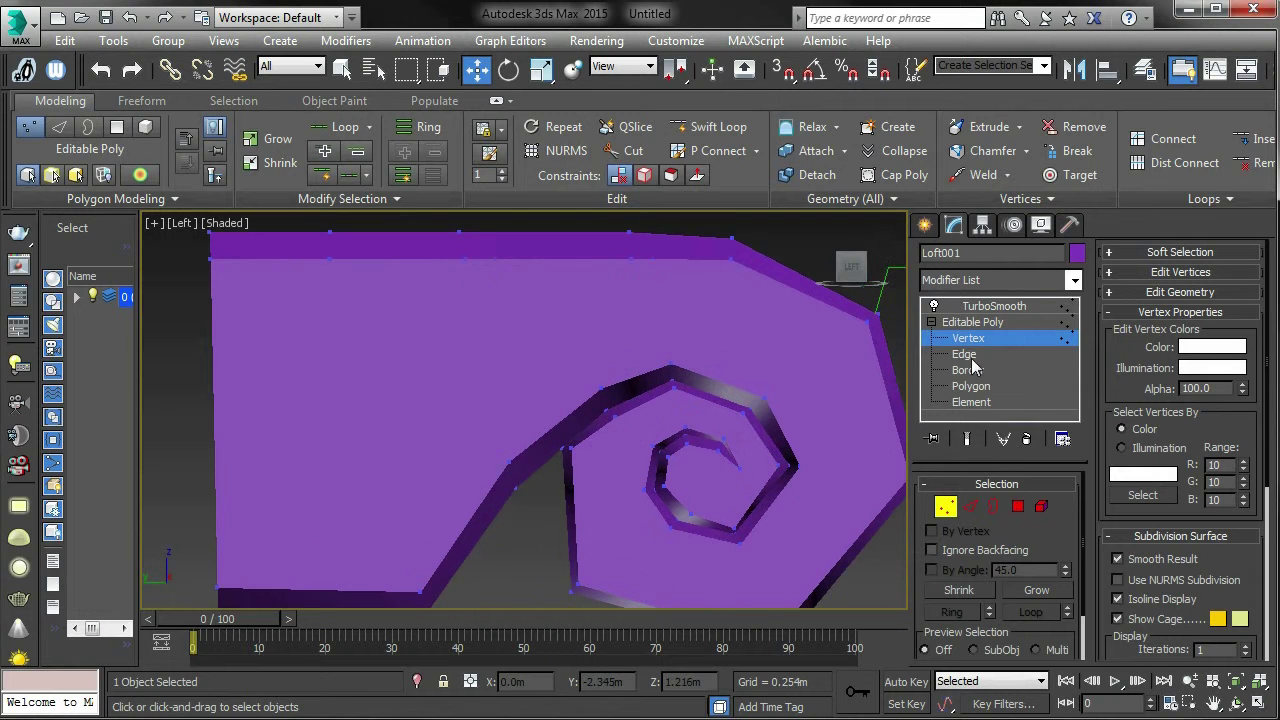
click(968, 438)
scroll(648, 438, up, 2)
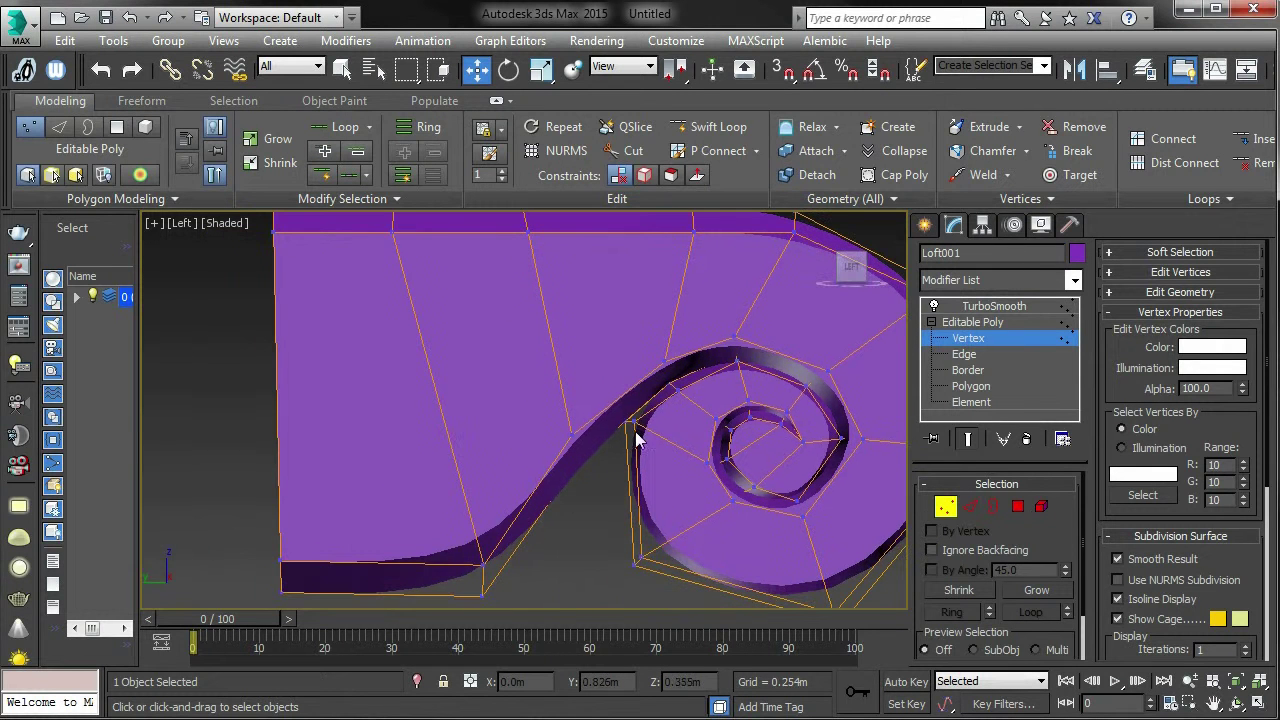
click(633, 420)
drag(665, 405, 671, 405)
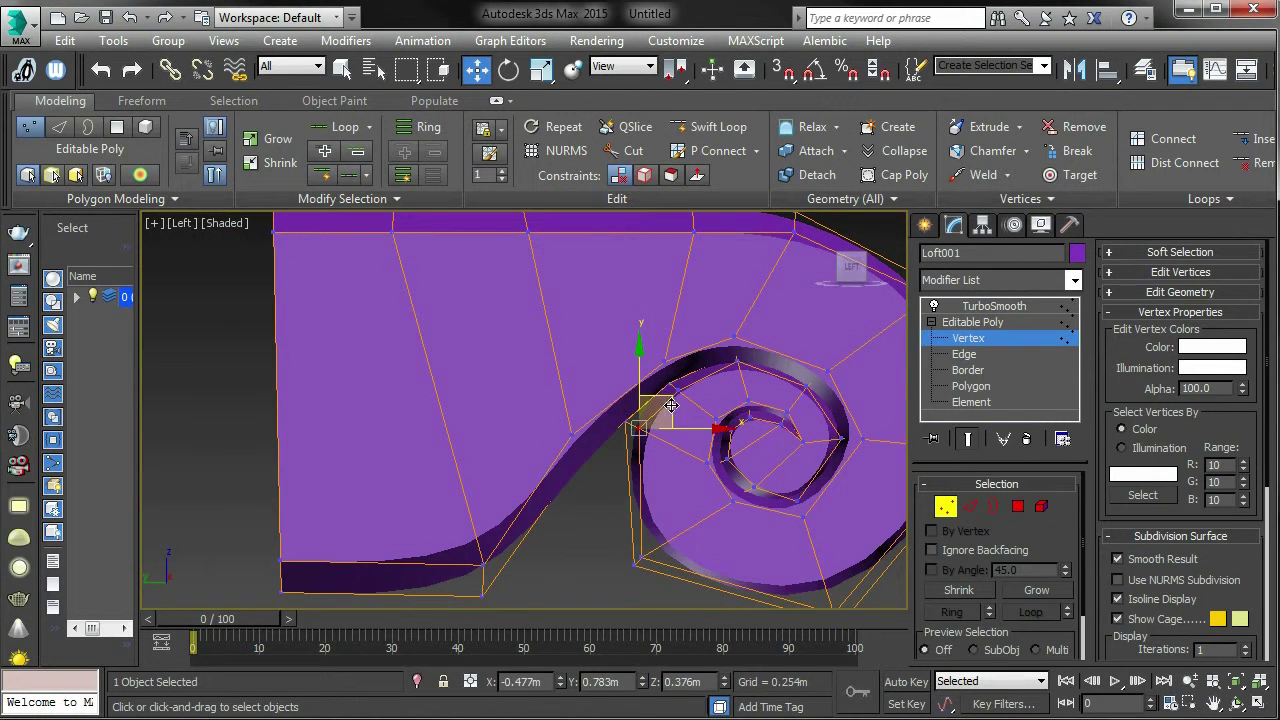
click(967, 439)
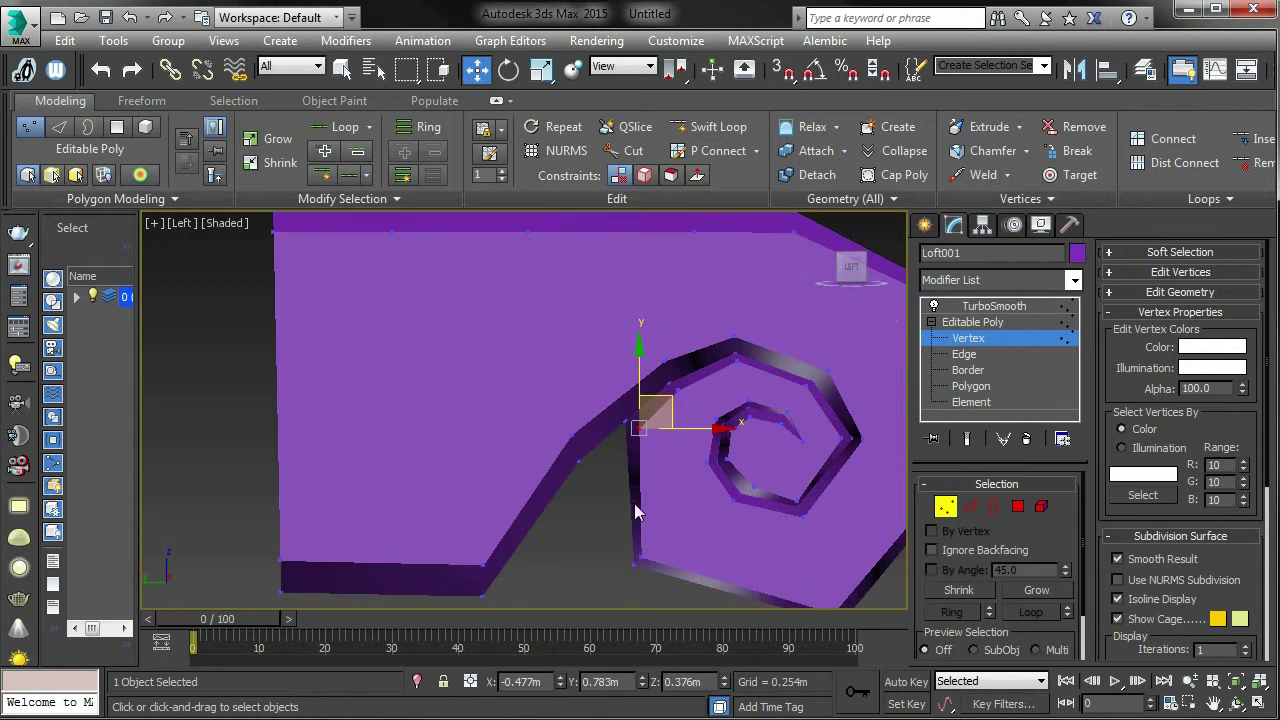
click(588, 552)
click(945, 507)
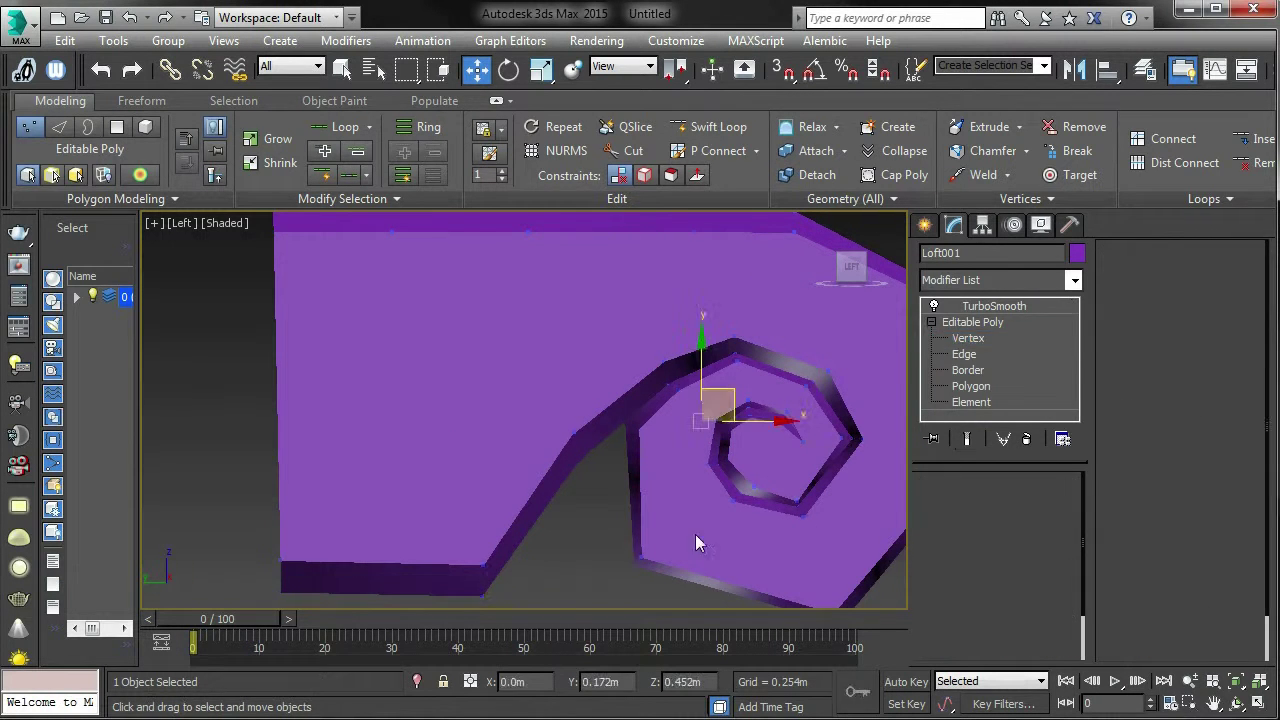
click(555, 567)
scroll(612, 486, down, 3)
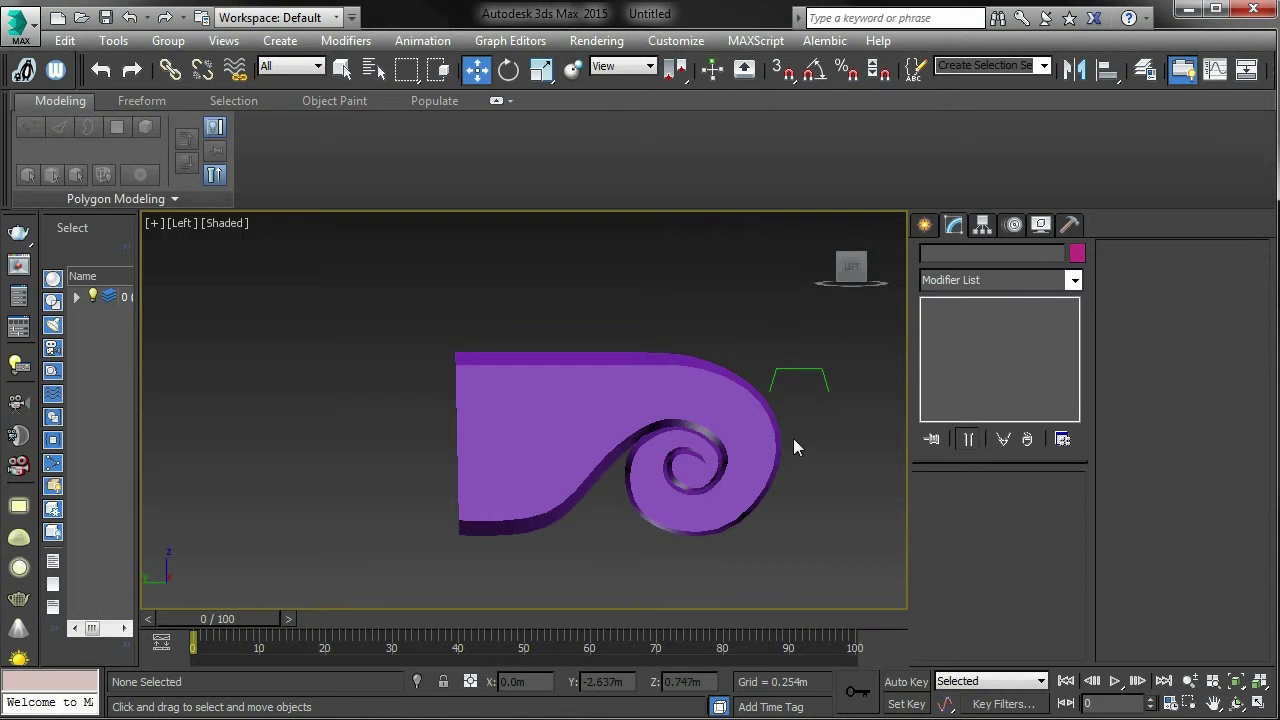
Move the vertex at the inner tip of the spiral slightly up and inward, and leave vertex editing.
scroll(810, 435, up, 6)
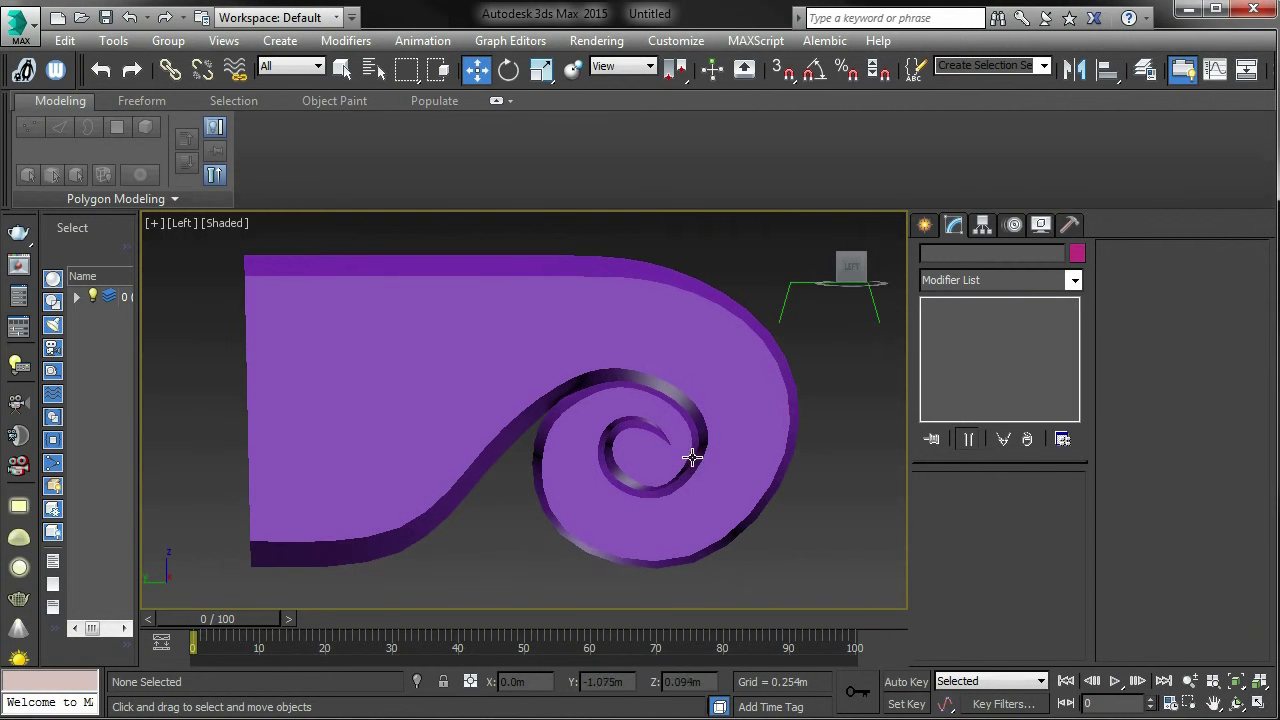
click(692, 457)
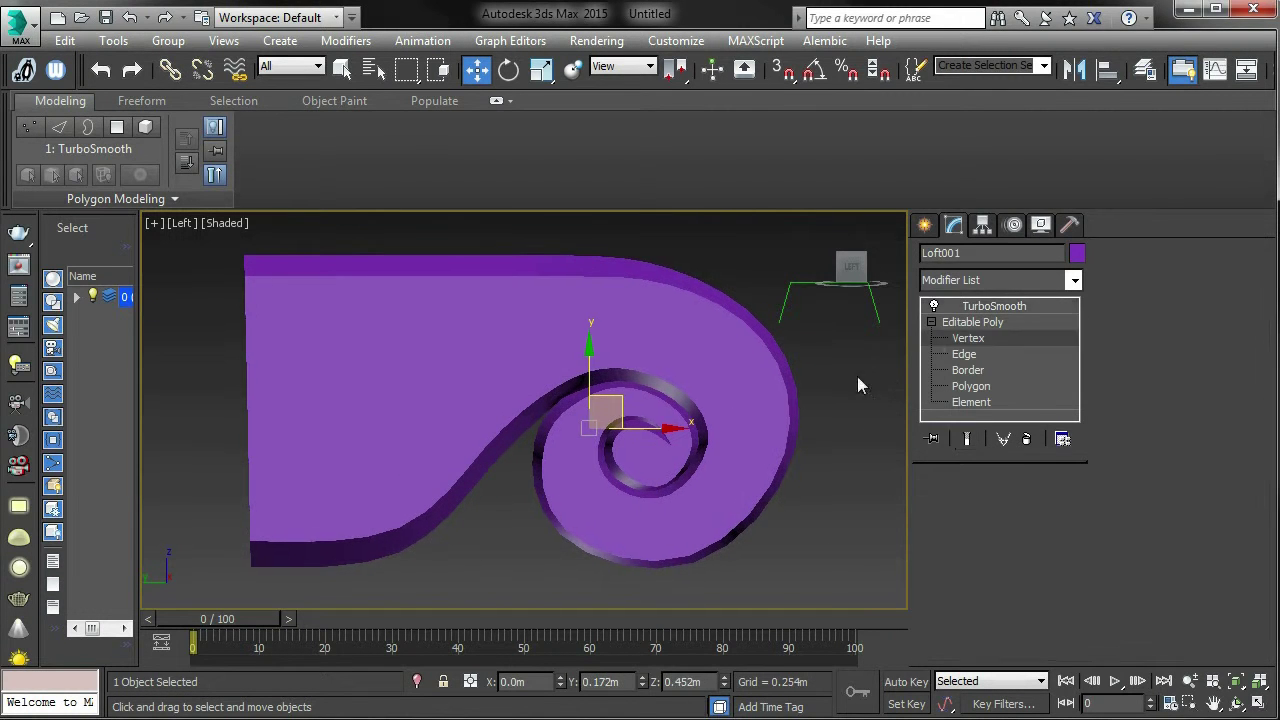
key(1)
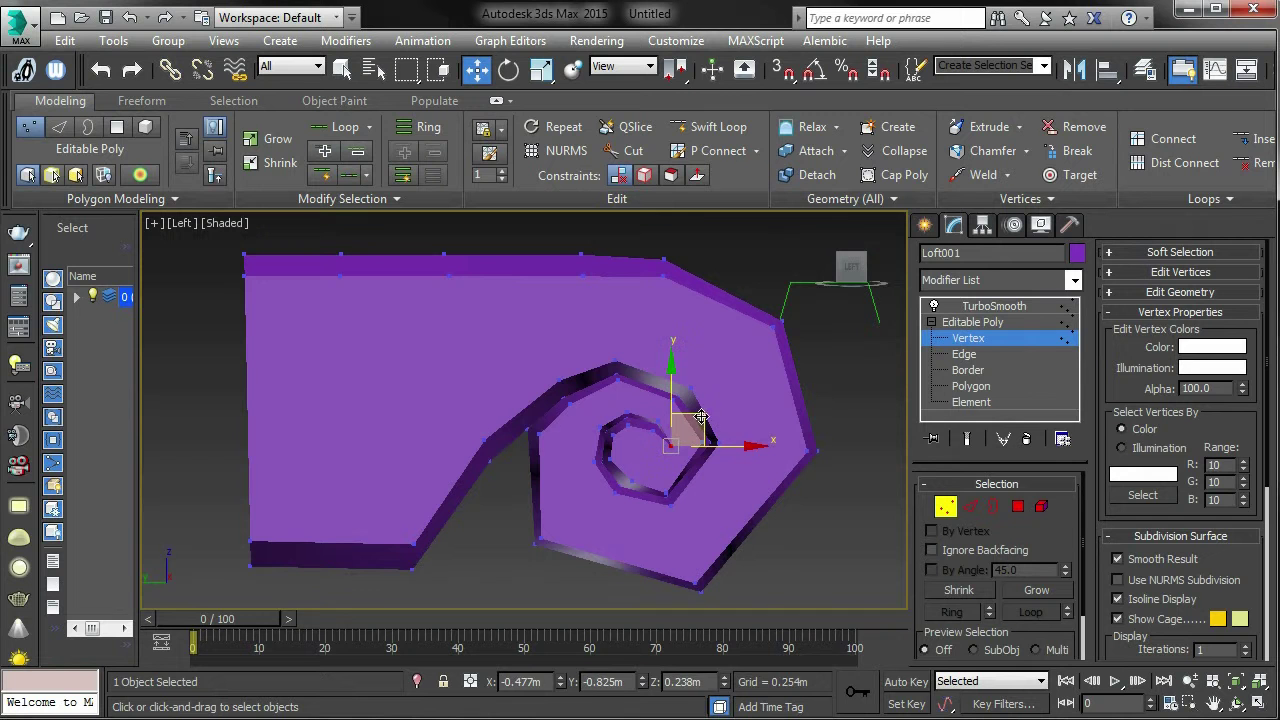
drag(693, 405, 685, 397)
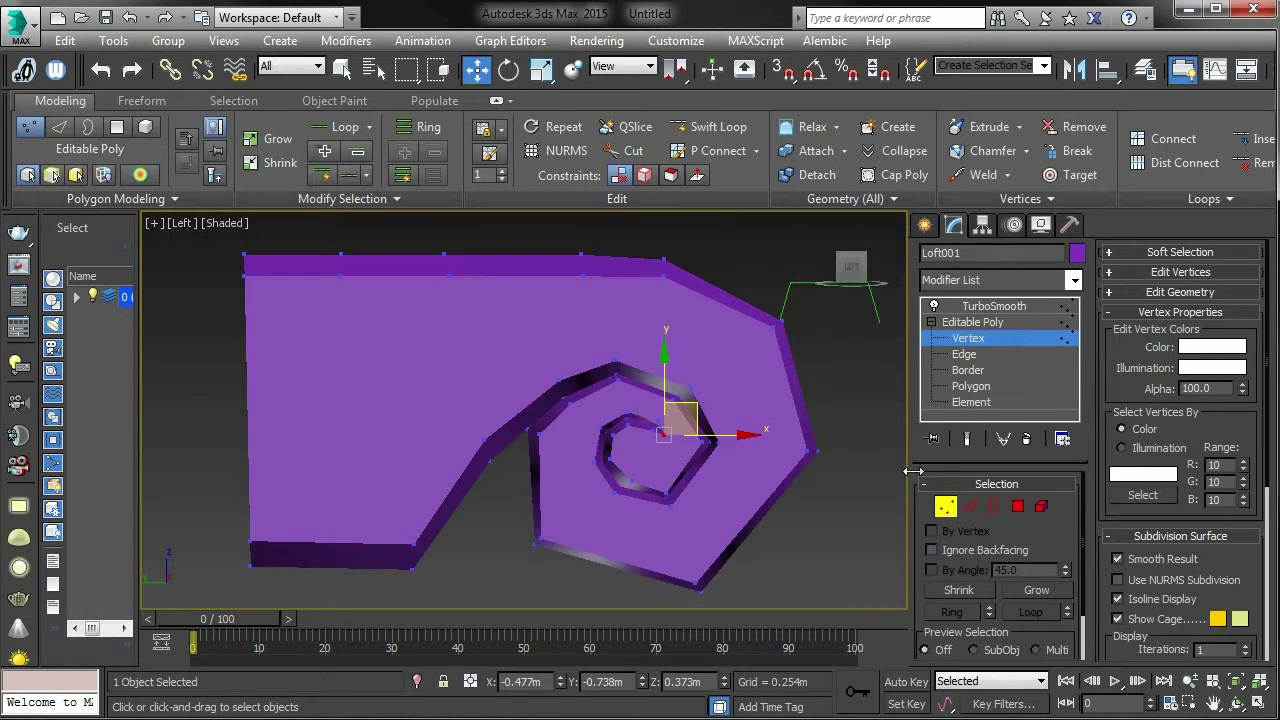
click(951, 506)
click(832, 457)
scroll(832, 457, down, 5)
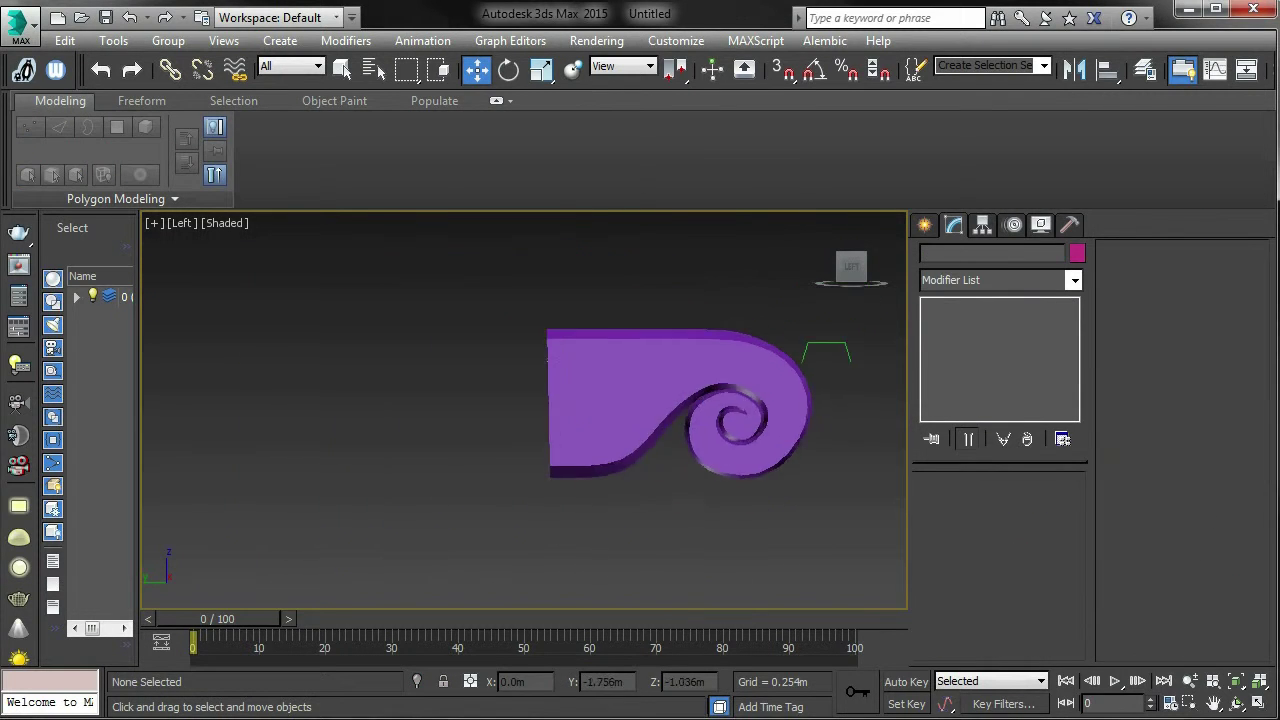
Add a Symmetry modifier to the scroll between its Editable Poly base and TurboSmooth.
alt+middle_drag(686, 487, 606, 371)
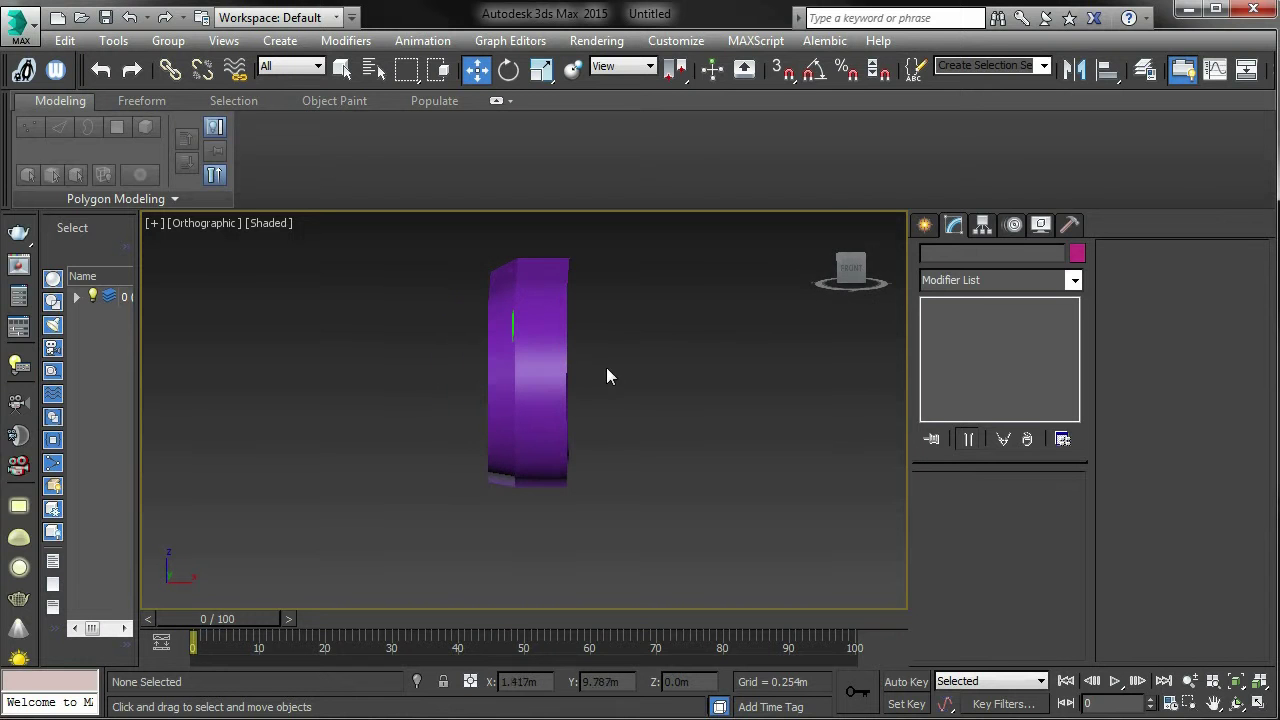
click(551, 388)
click(1030, 322)
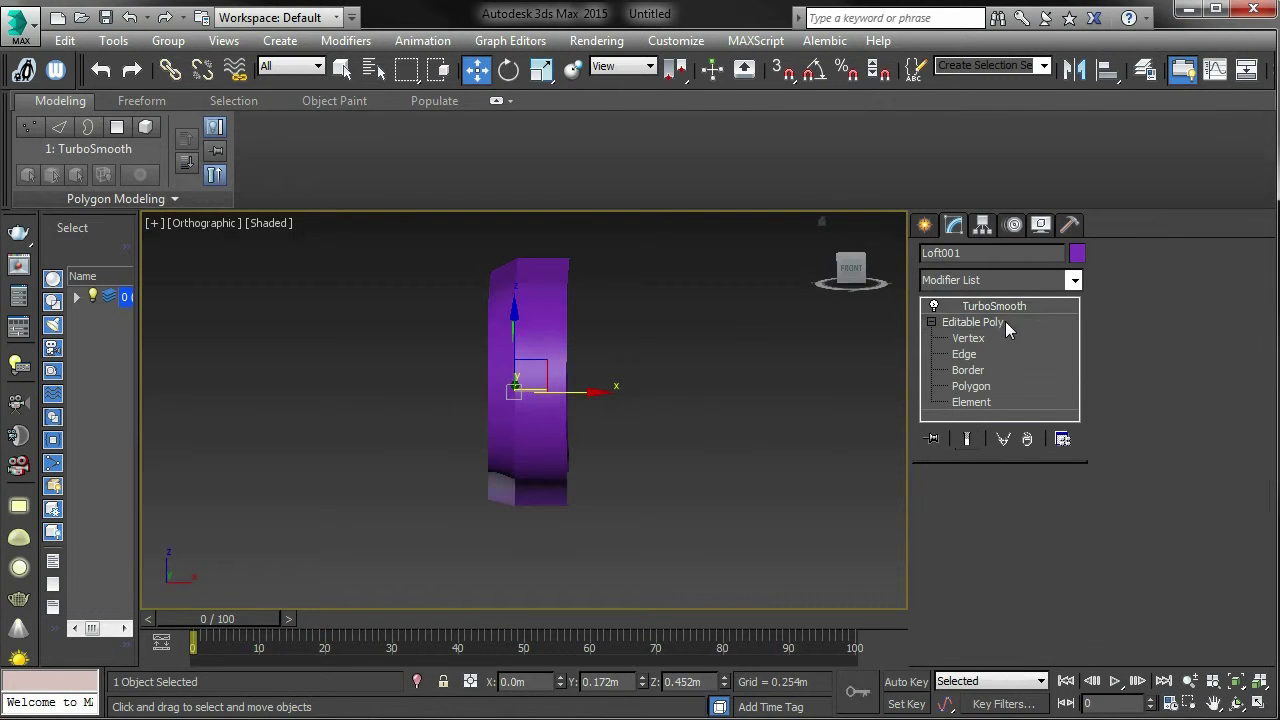
click(1073, 282)
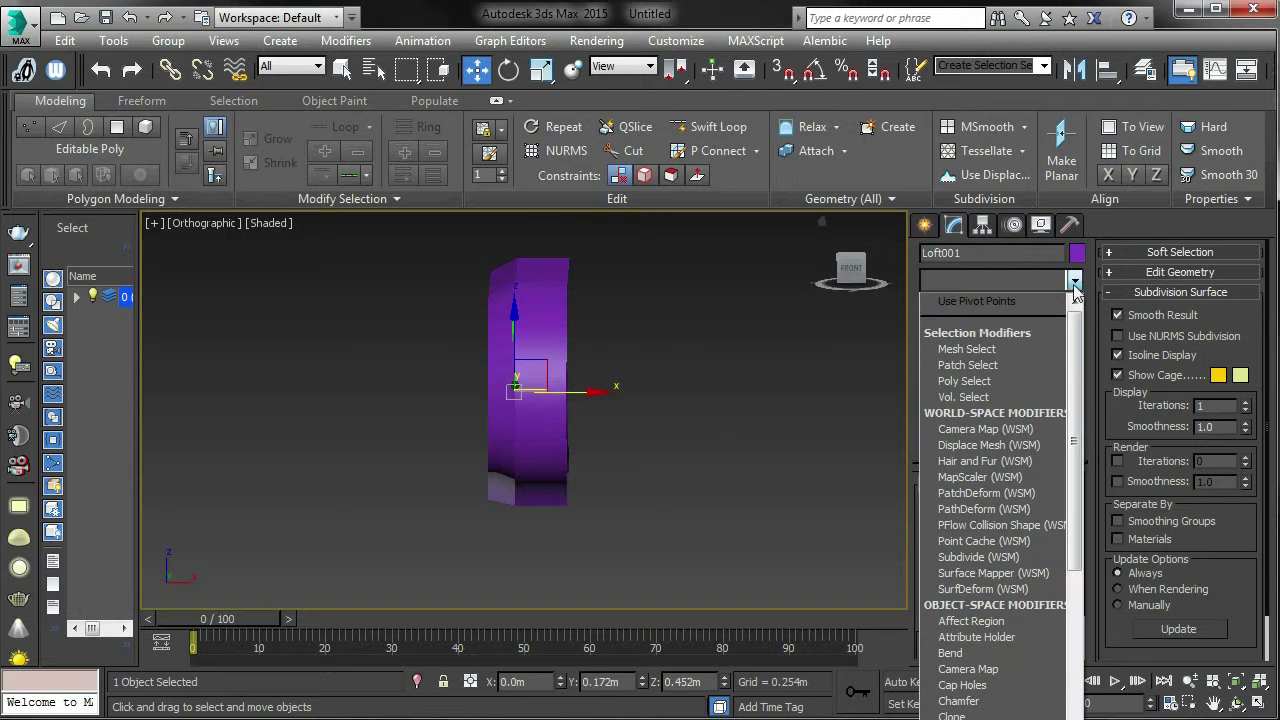
text(sym)
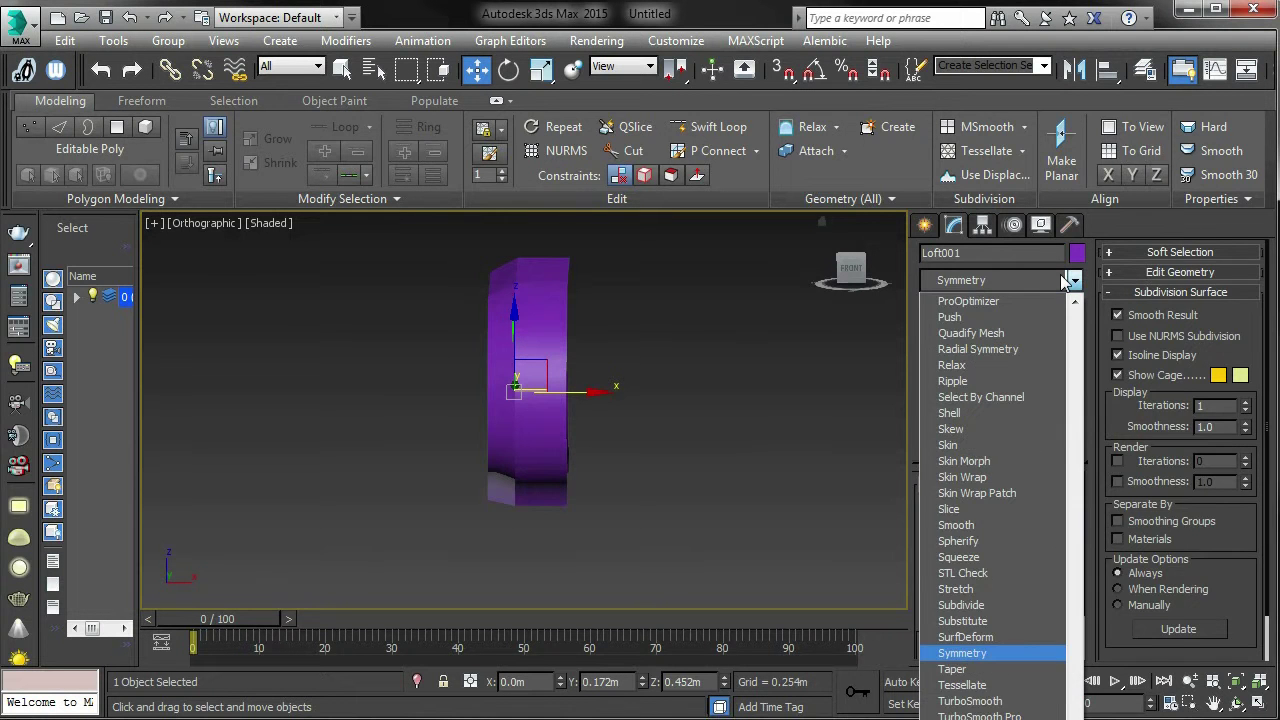
key(Return)
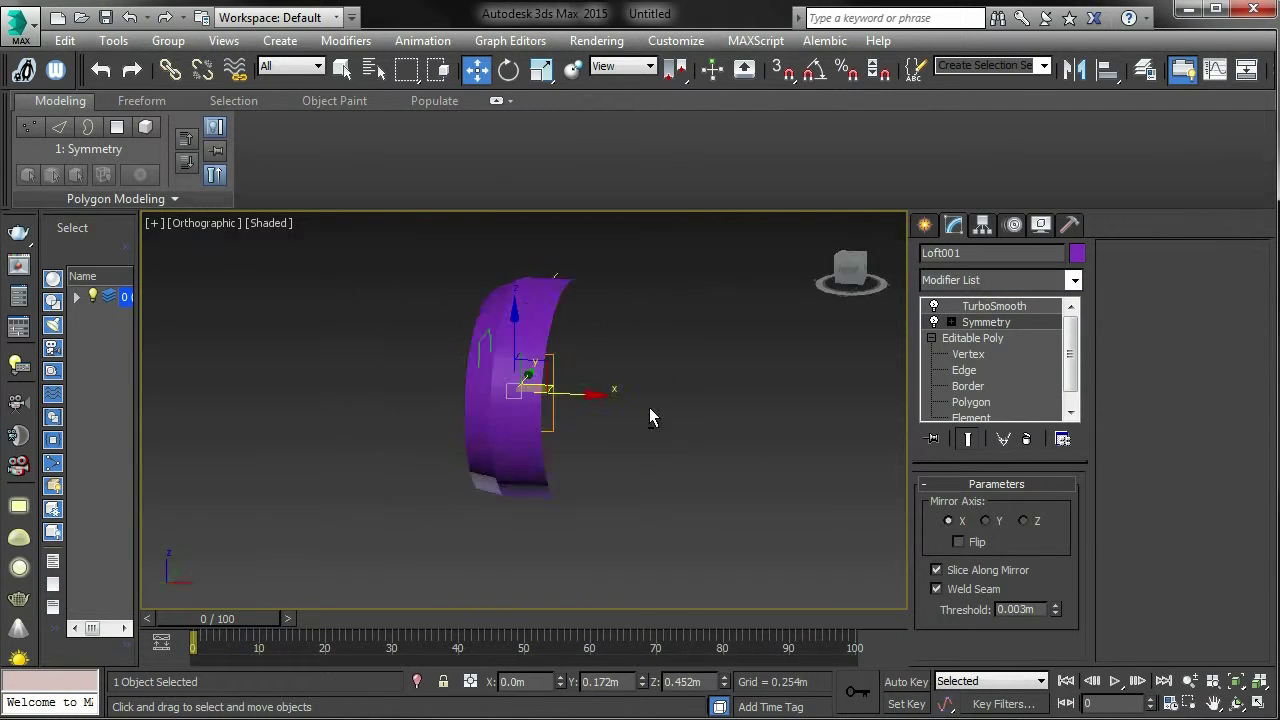
Try the Y mirror axis for the Symmetry modifier, and set the axis to Z.
alt+middle_drag(650, 409, 720, 426)
alt+middle_drag(673, 363, 740, 380)
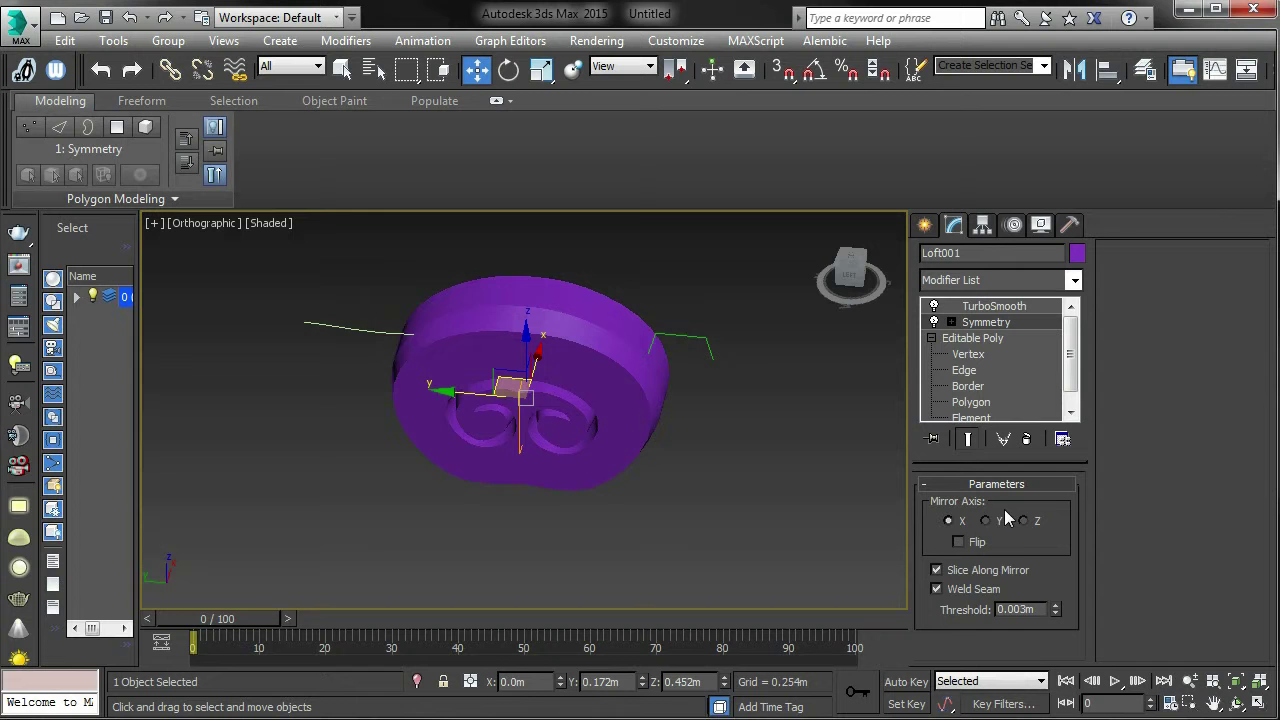
click(986, 521)
click(1037, 520)
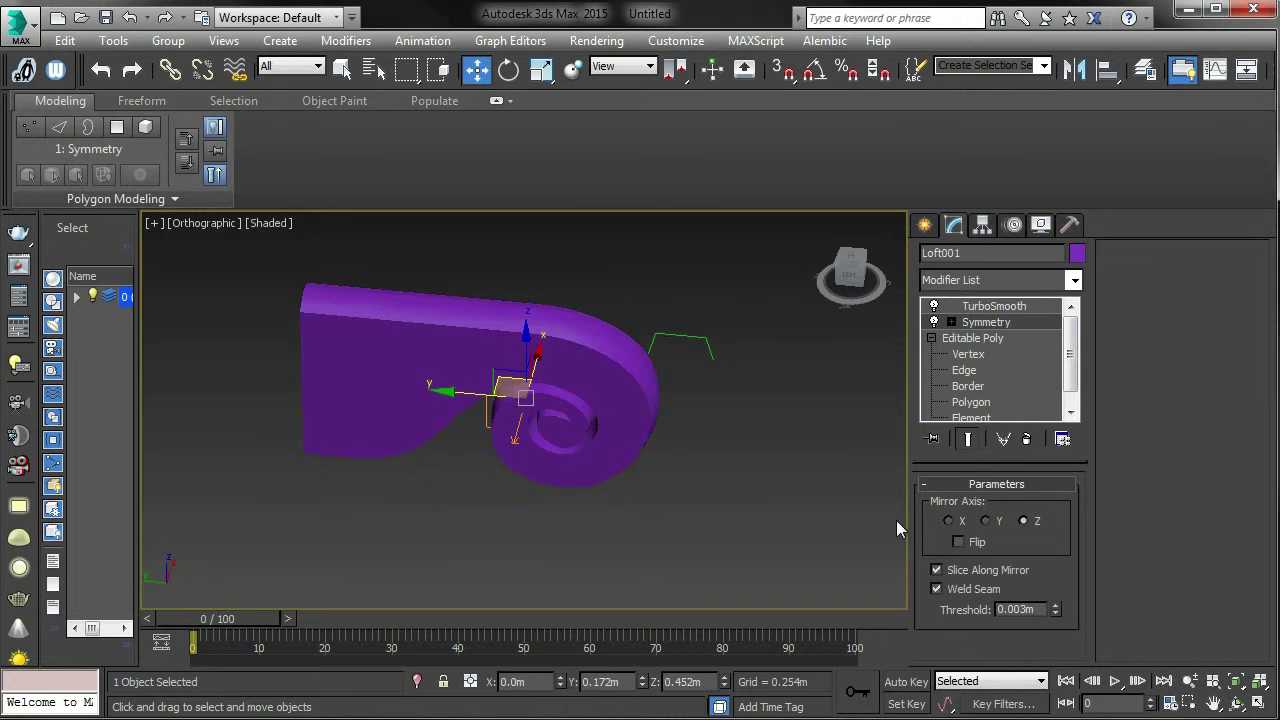
alt+middle_drag(896, 520, 625, 453)
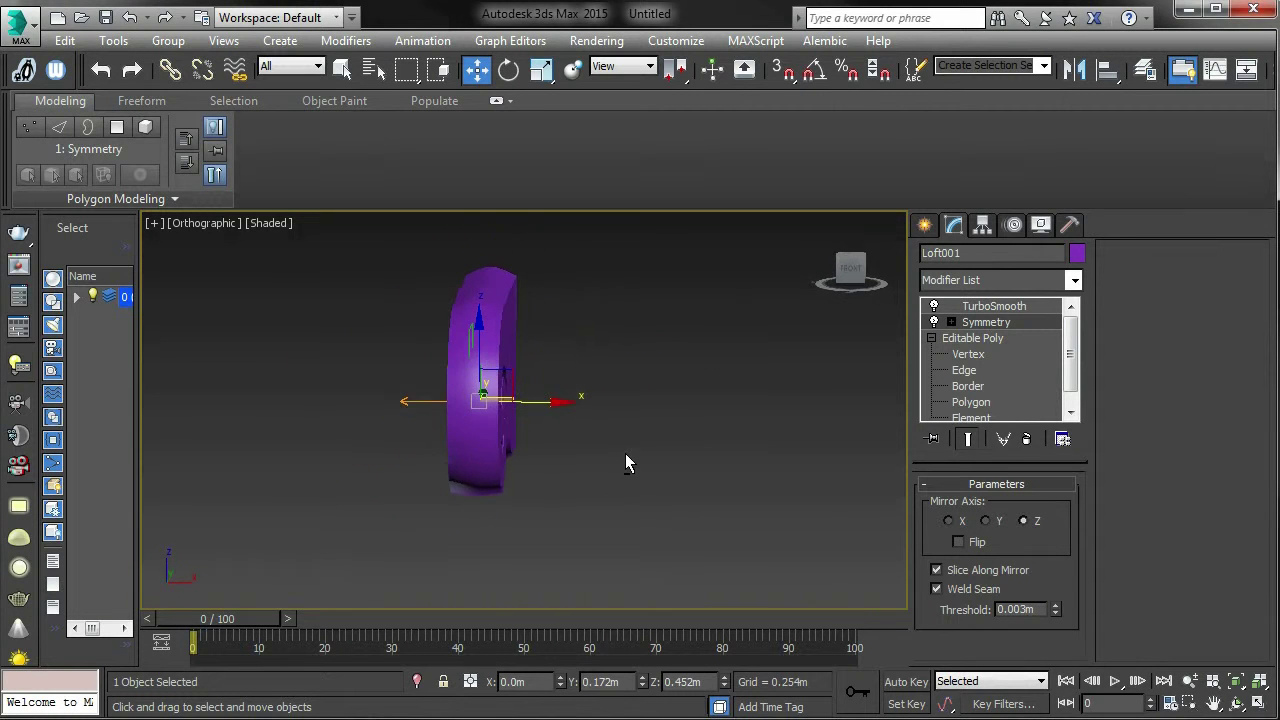
Display the edged faces in the viewport and turn off Slice Along Mirror for the Symmetry modifier.
click(846, 294)
middle_drag(731, 363, 726, 460)
scroll(731, 428, up, 3)
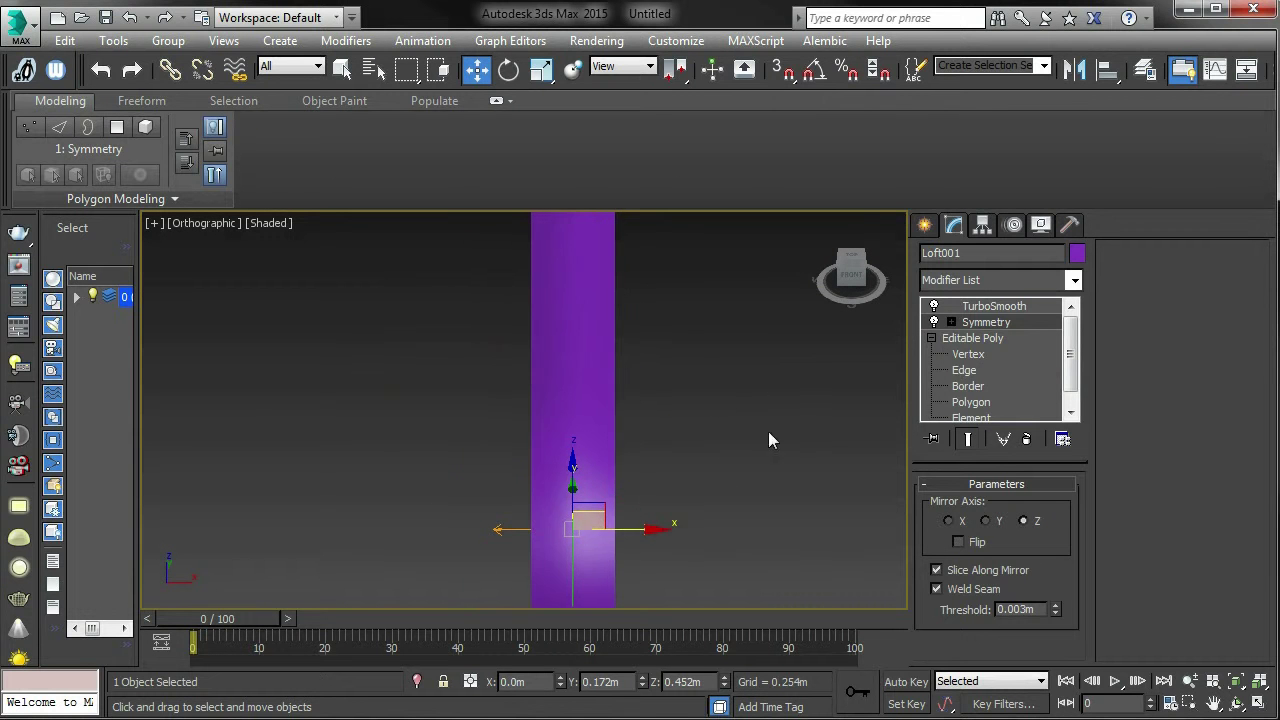
key(F4)
mouse_move(767, 410)
alt+middle_down()
mouse_move(698, 340)
mouse_move(712, 362)
mouse_move(748, 367)
mouse_move(731, 402)
mouse_move(683, 423)
mouse_move(683, 448)
mouse_move(683, 357)
mouse_move(697, 337)
mouse_move(811, 329)
mouse_move(772, 382)
mouse_move(760, 428)
mouse_move(799, 397)
mouse_move(776, 400)
mouse_move(790, 420)
alt+middle_up()
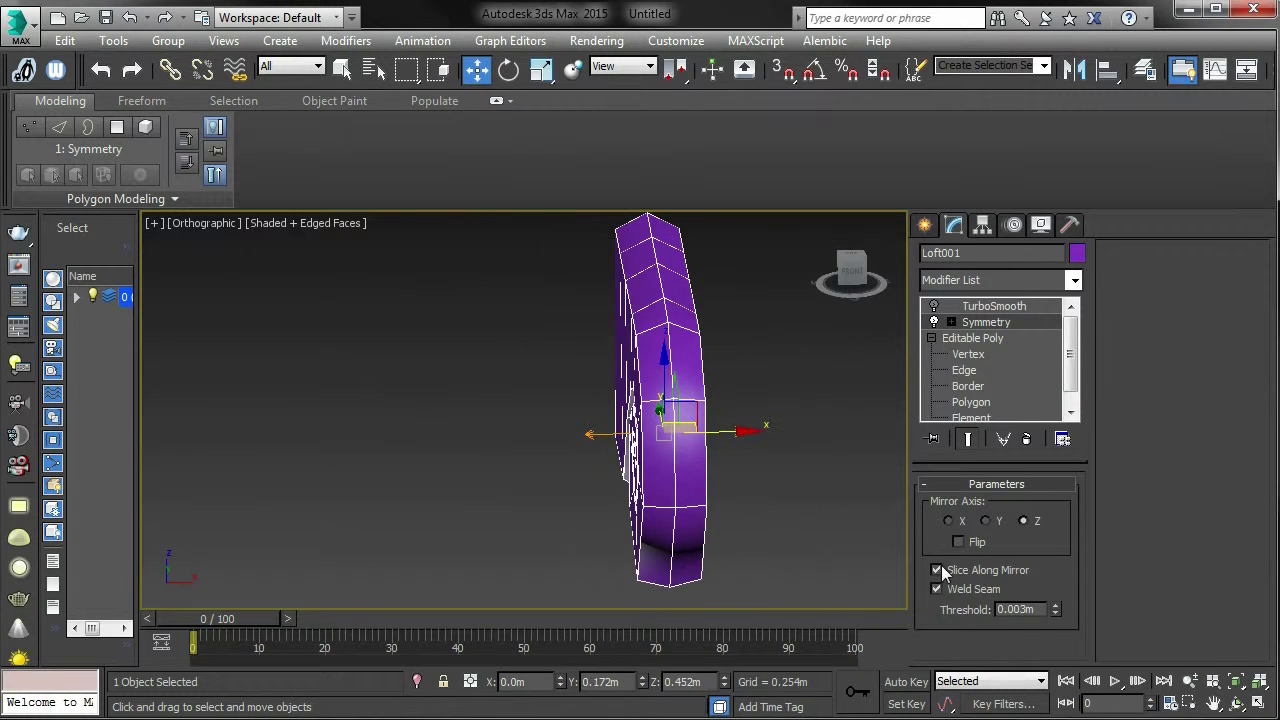
click(937, 570)
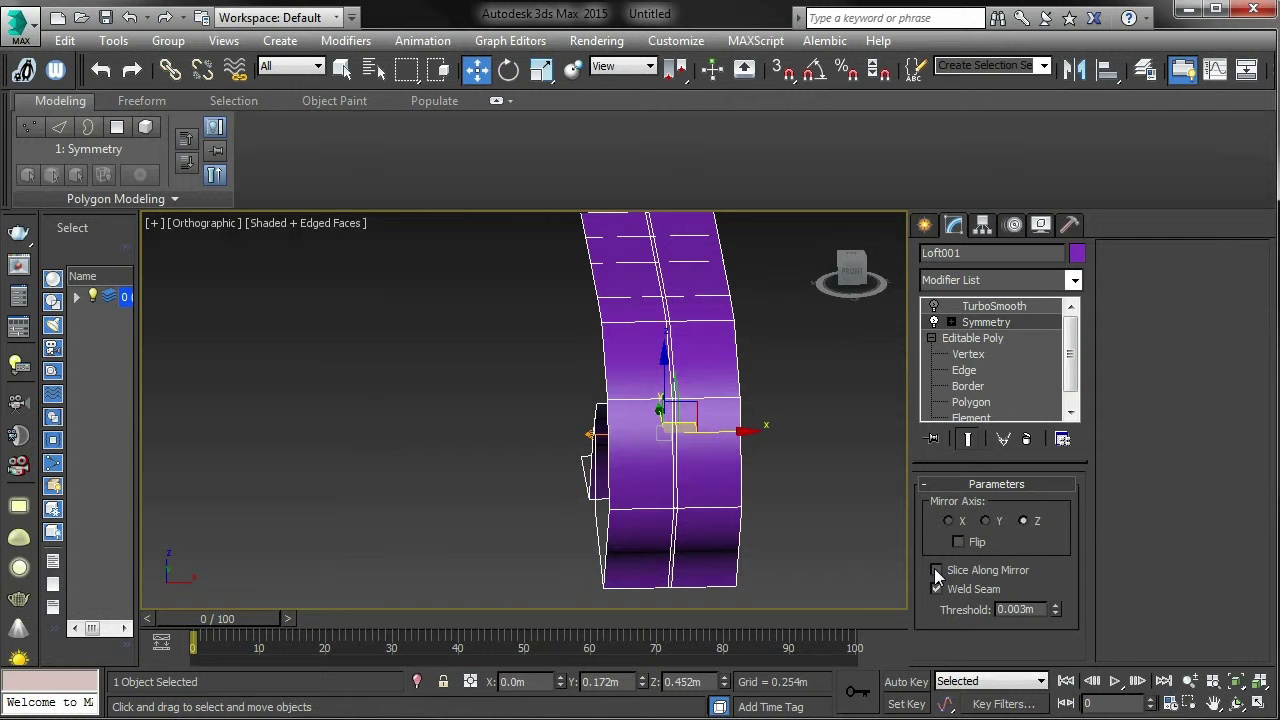
click(937, 571)
click(937, 571)
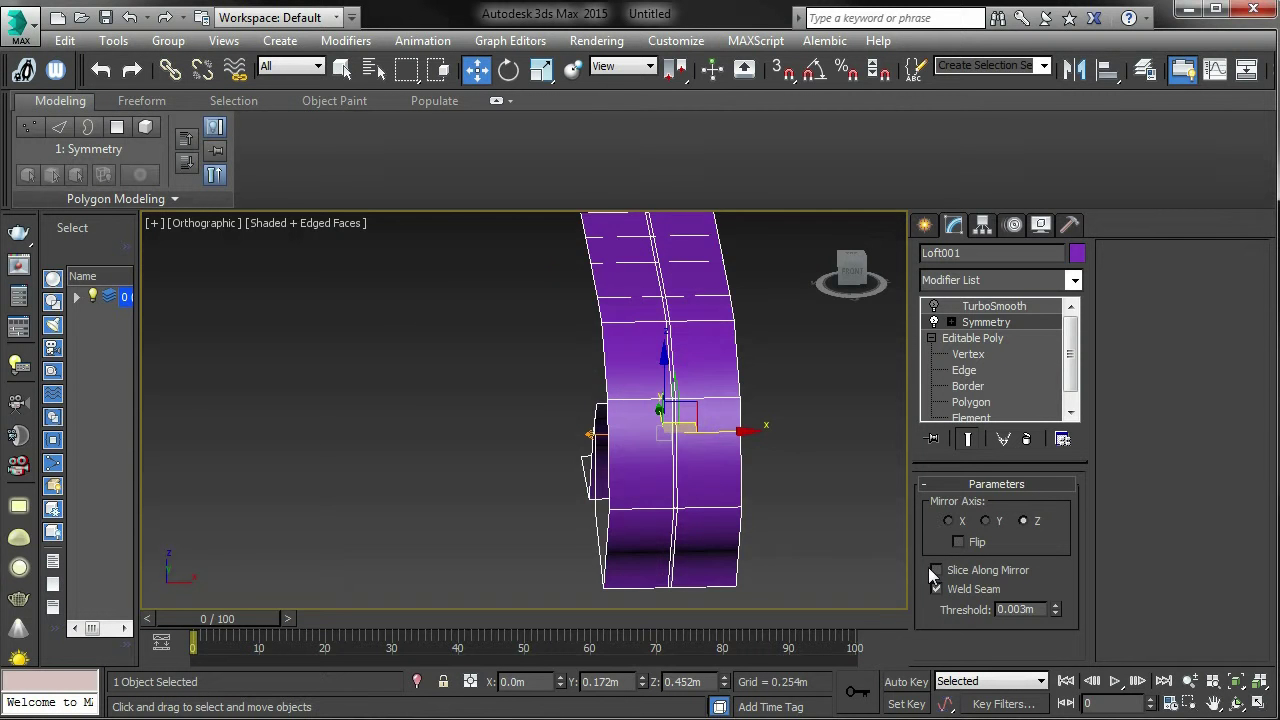
Select all vertices of the Editable Poly half of the scroll, and leave vertex editing.
click(978, 356)
alt+middle_drag(814, 330, 810, 348)
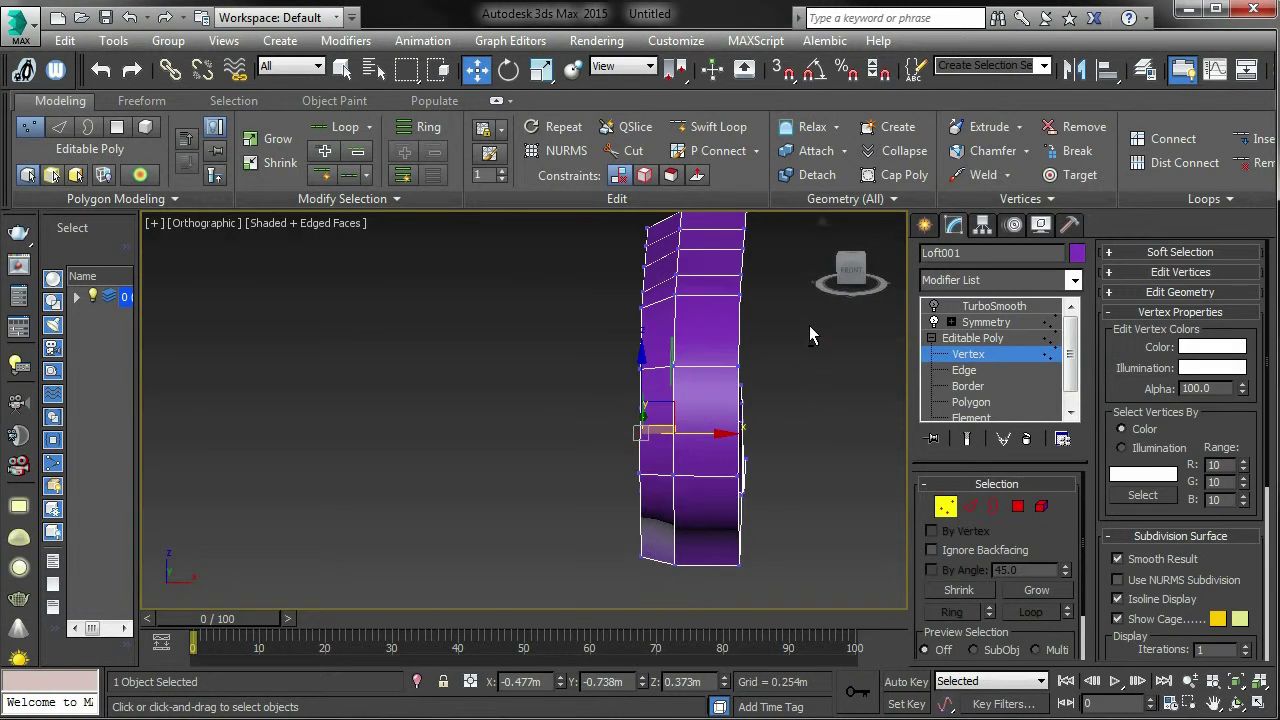
scroll(800, 370, down, 3)
middle_drag(764, 416, 703, 499)
drag(554, 307, 790, 594)
middle_drag(770, 393, 776, 307)
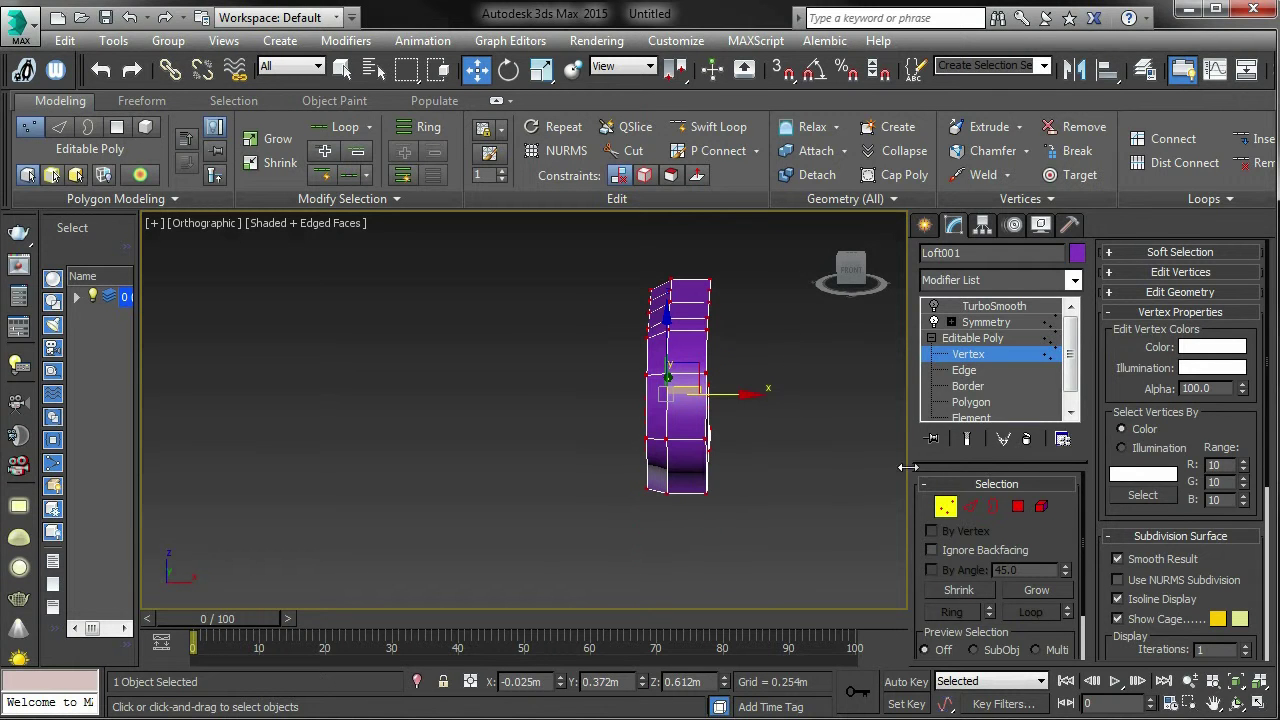
click(1030, 358)
With the end result shown, move all the selected vertices about 1.106 m in negative X across the mirror plane.
alt+middle_drag(796, 399, 754, 416)
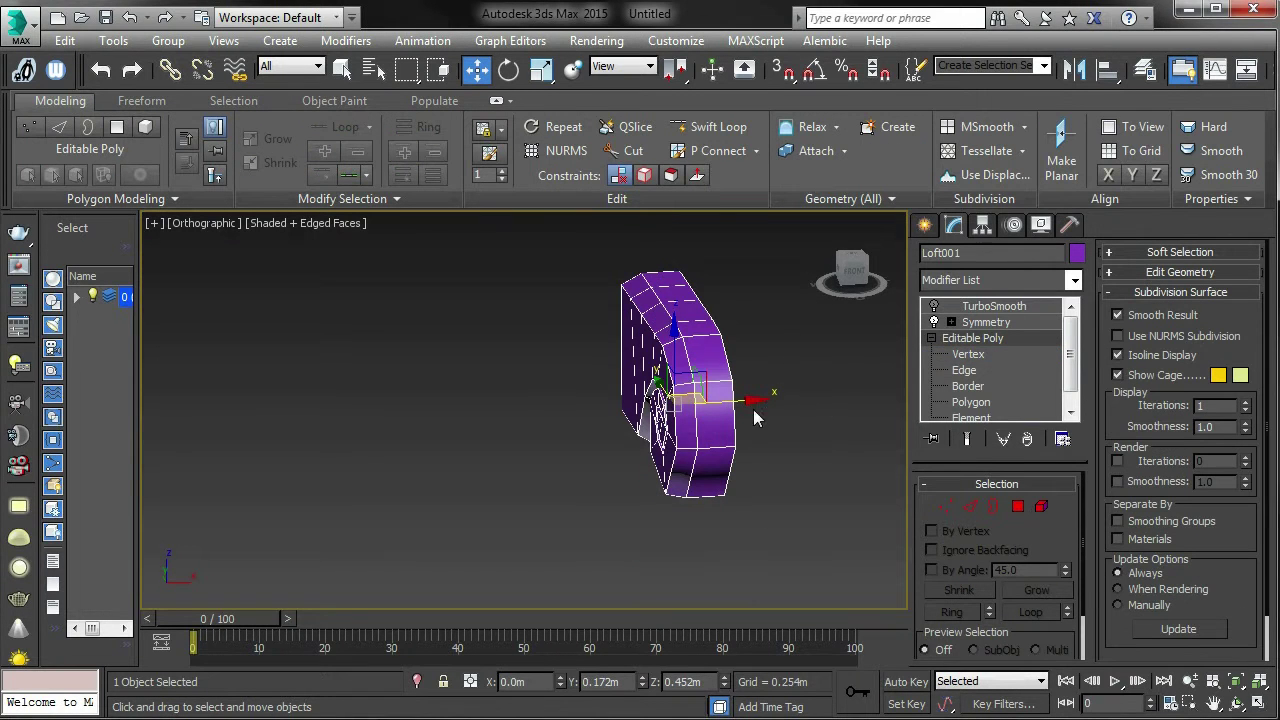
alt+middle_drag(689, 312, 754, 372)
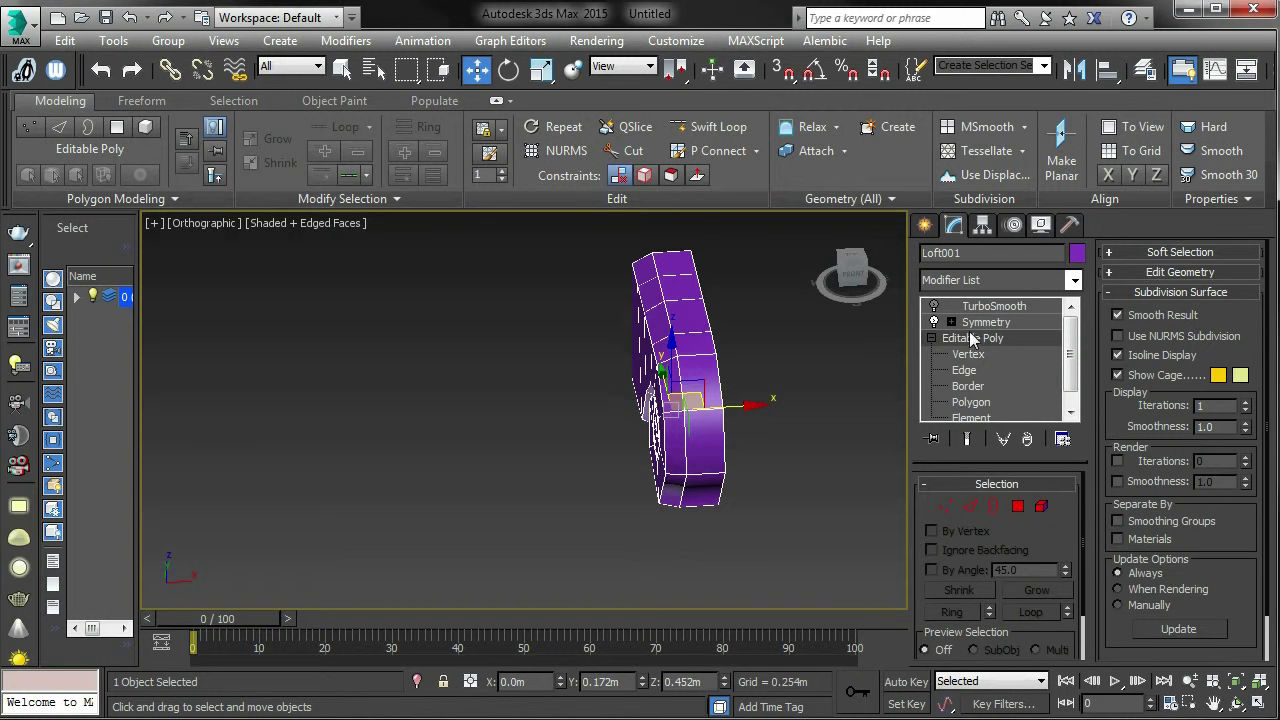
click(968, 440)
alt+middle_drag(762, 428, 744, 412)
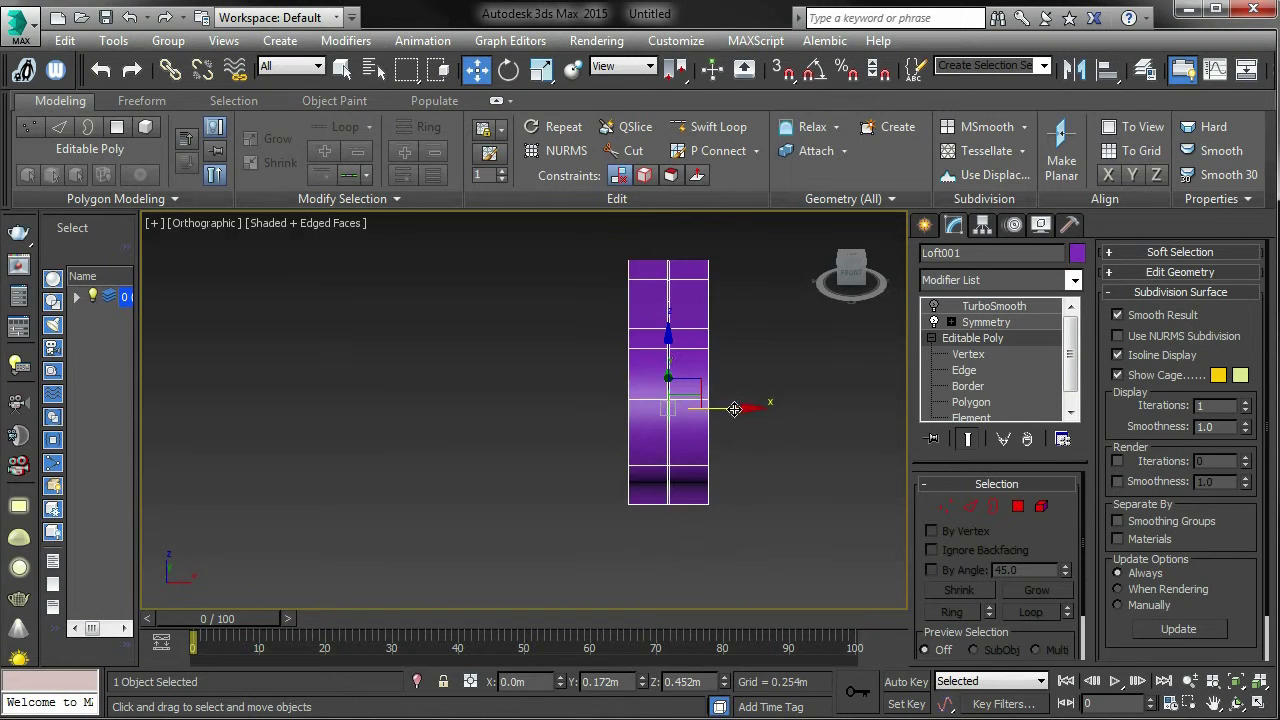
scroll(734, 409, up, 2)
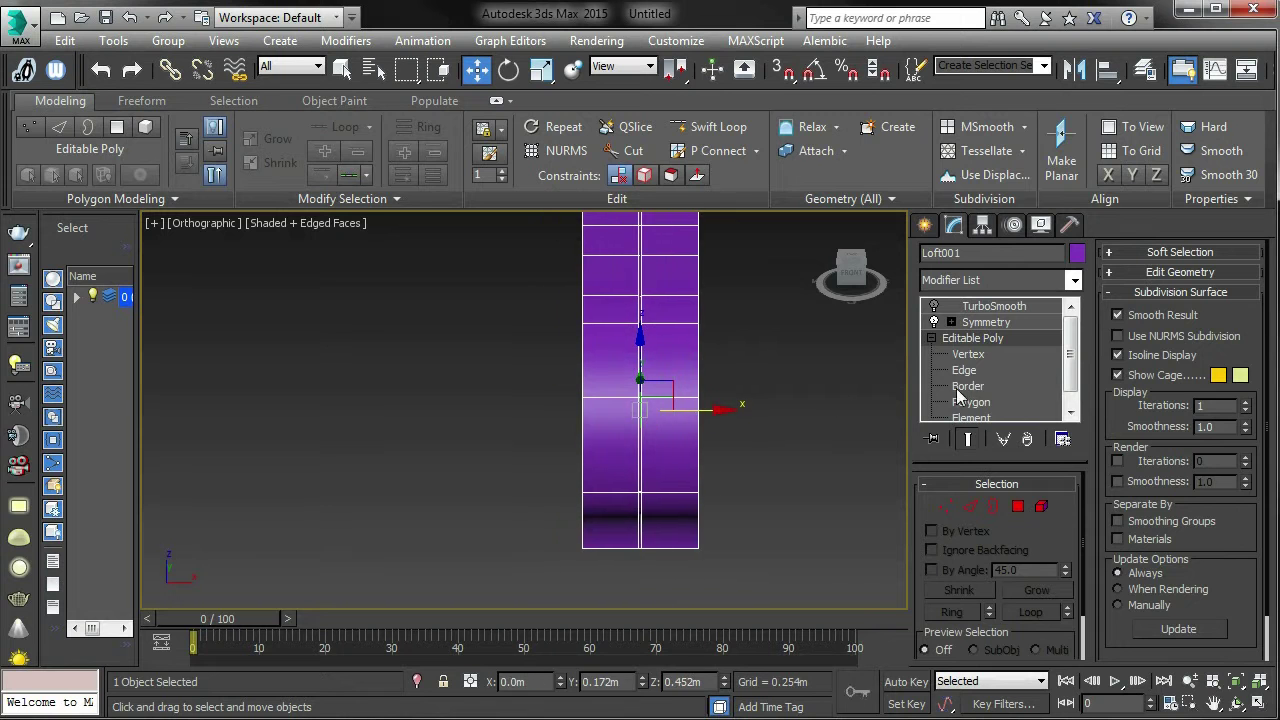
click(946, 506)
scroll(795, 430, down, 2)
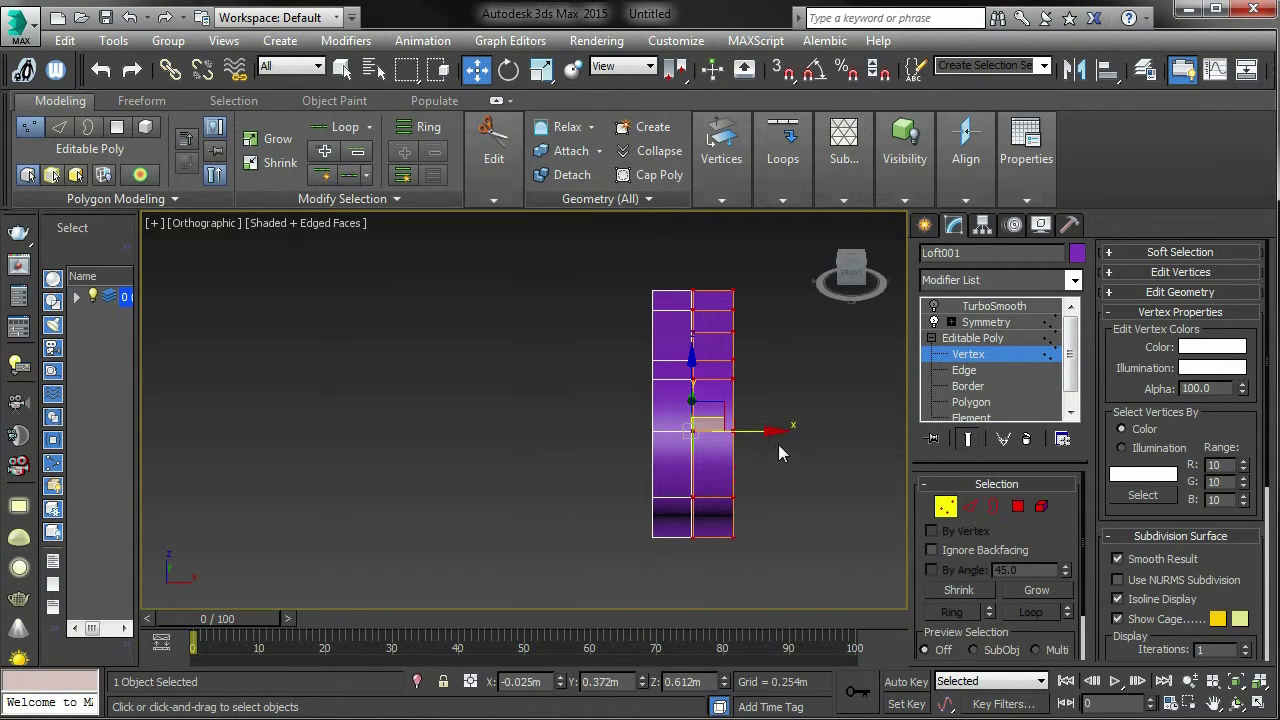
drag(761, 434, 715, 435)
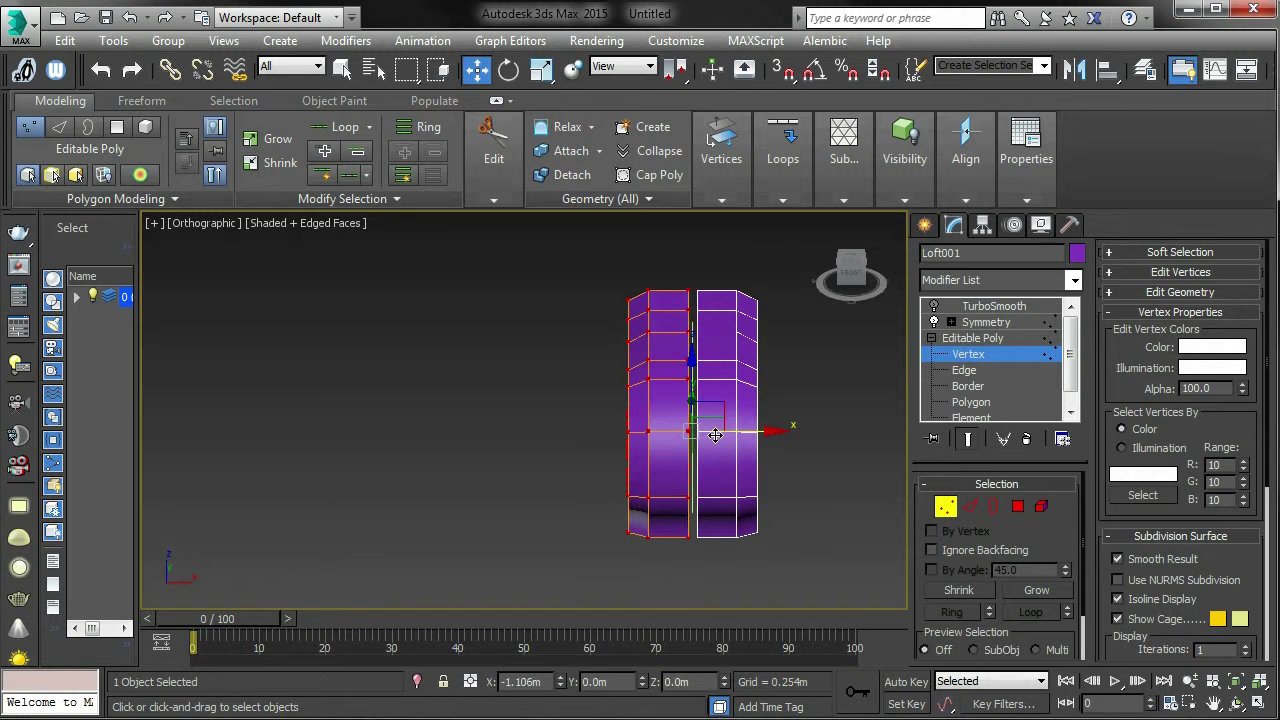
Deselect the vertices along the seam edge and move the remaining ones about 0.454 m along X toward the seam.
scroll(729, 412, up, 5)
scroll(708, 332, down, 3)
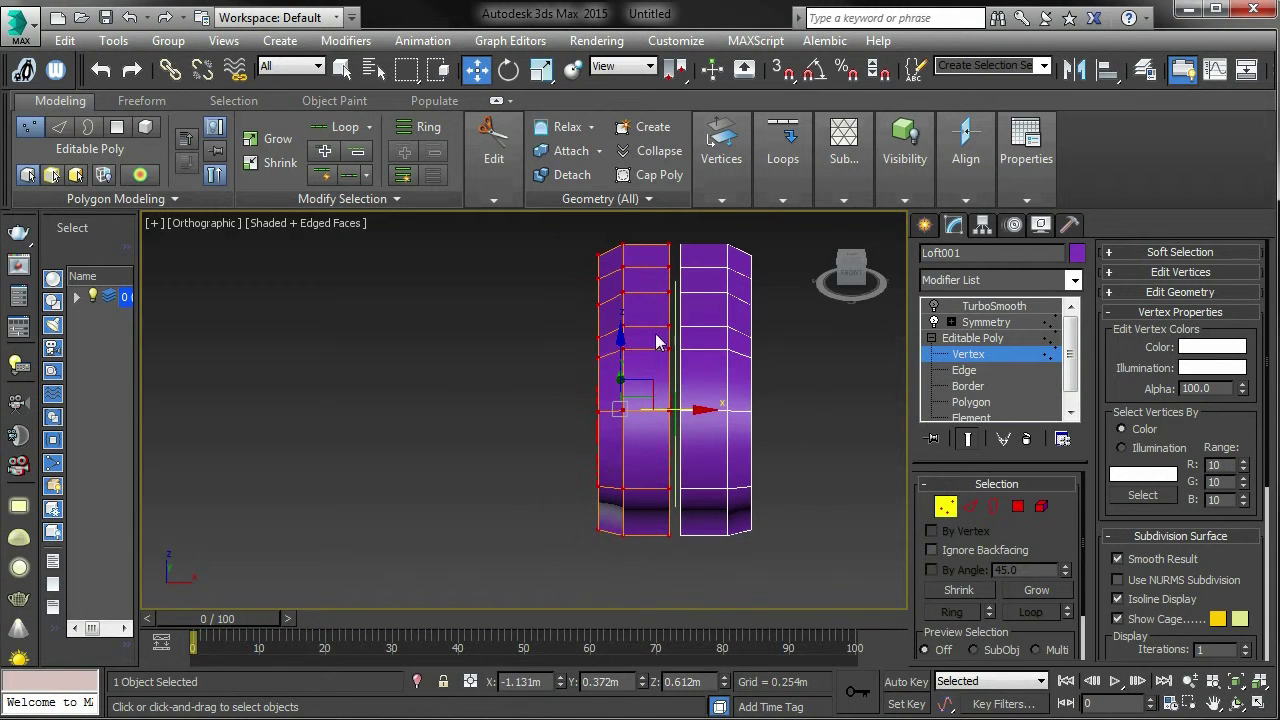
drag(632, 565, 632, 565)
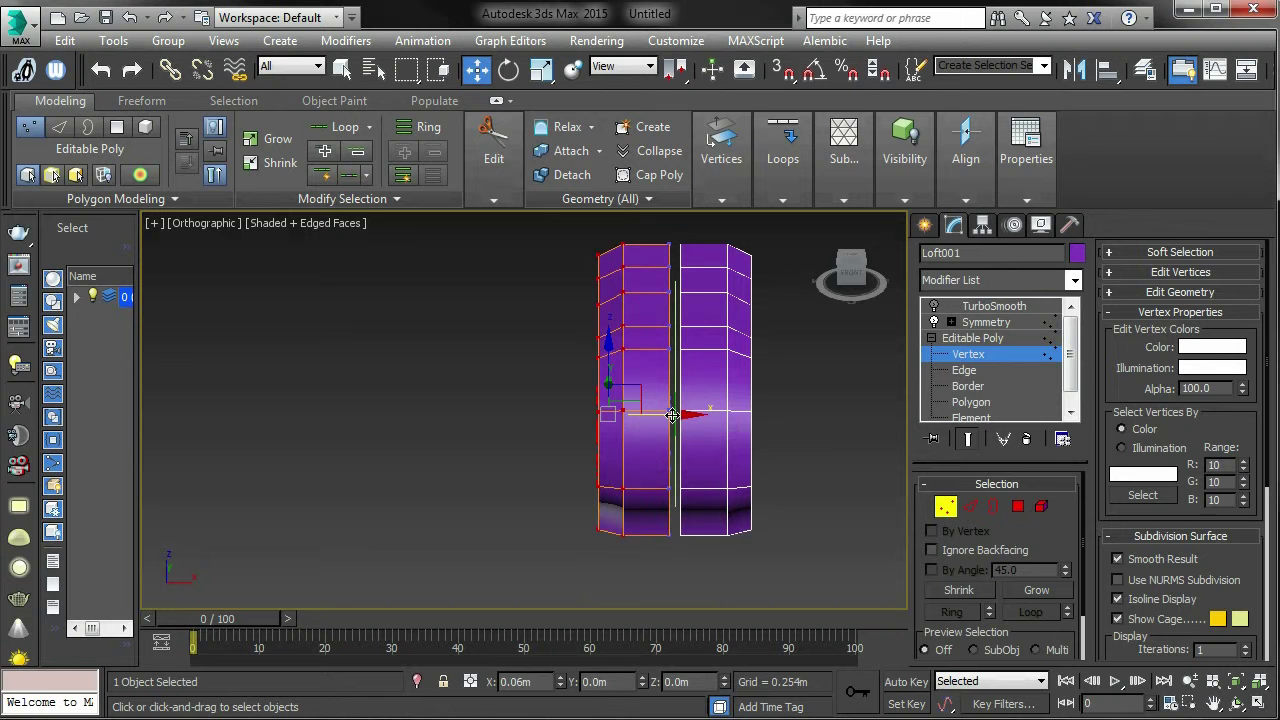
drag(672, 415, 690, 413)
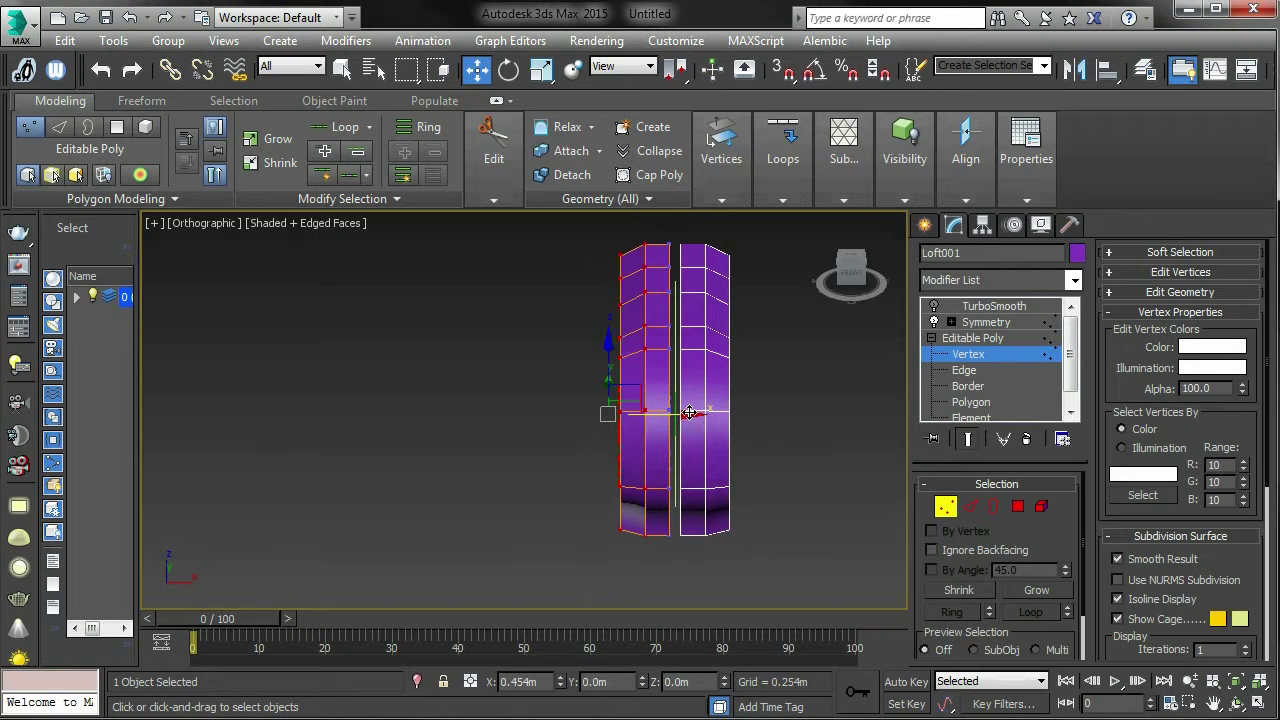
In the front view, select only the column of vertices along the seam edge of the original half.
alt+middle_drag(763, 406, 790, 350)
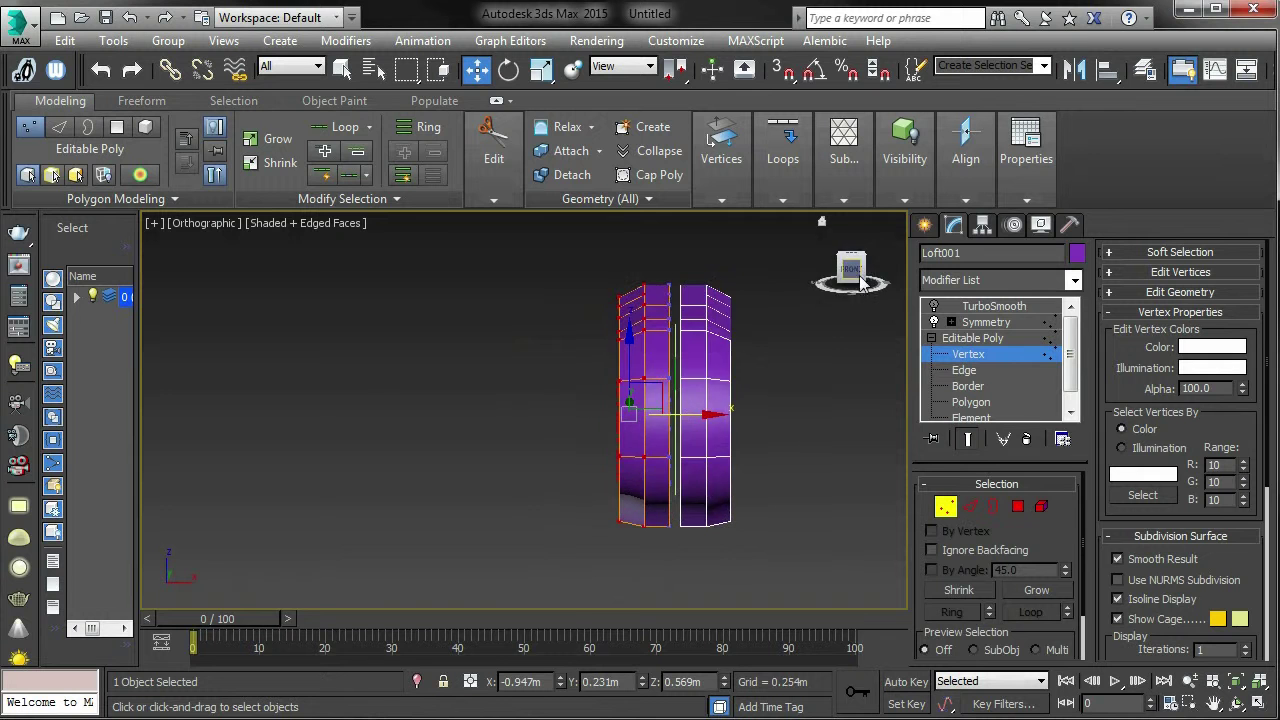
mouse_move(860, 283)
mouse_down()
mouse_move(828, 293)
mouse_move(843, 270)
mouse_up()
click(841, 272)
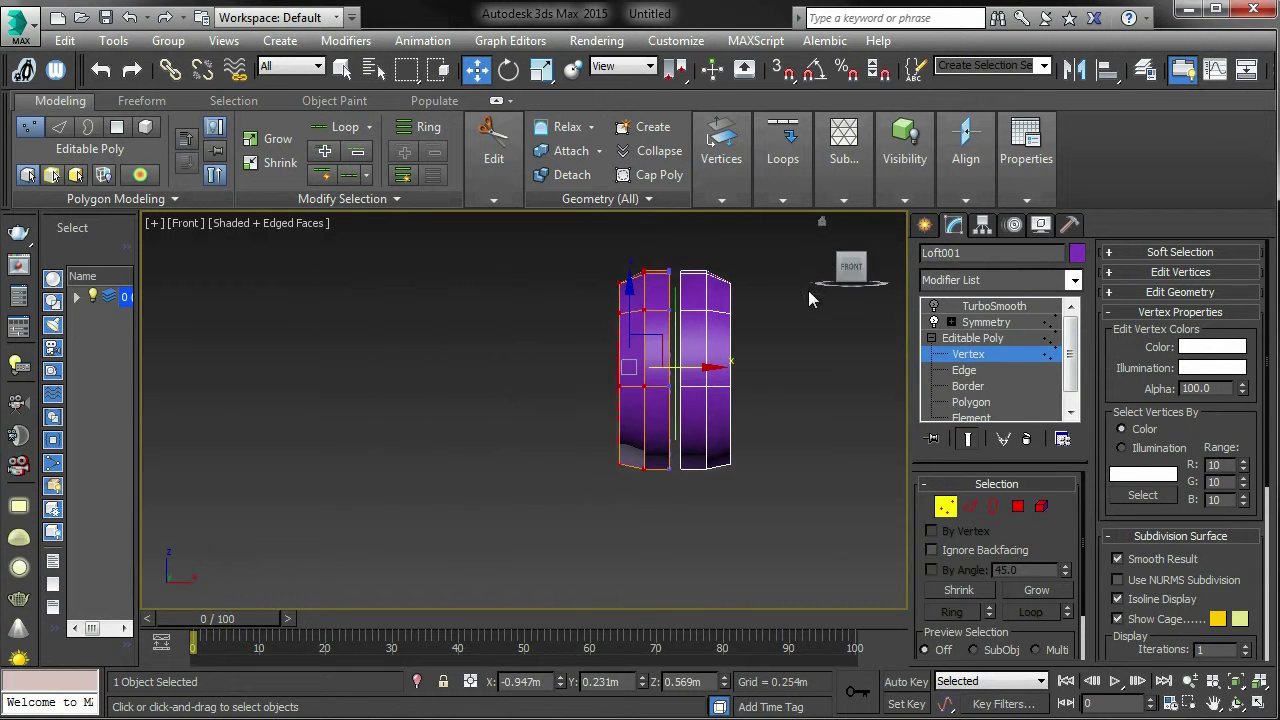
click(803, 356)
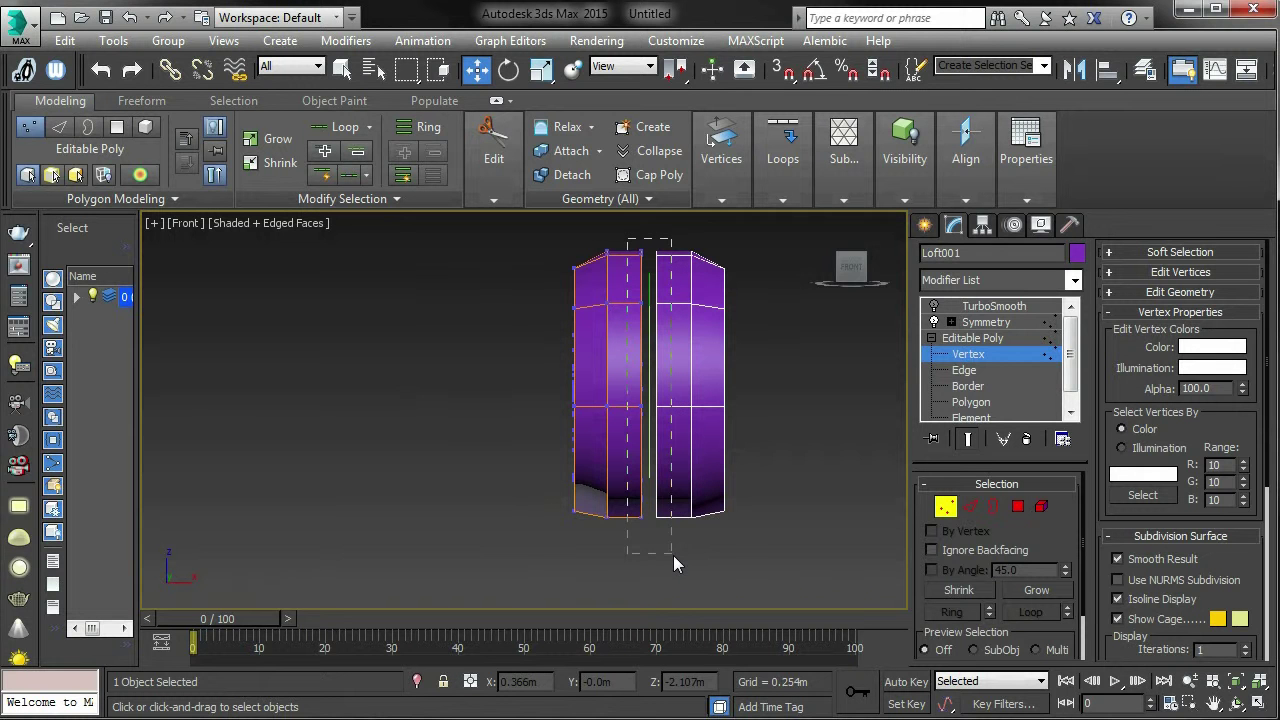
drag(673, 565, 669, 556)
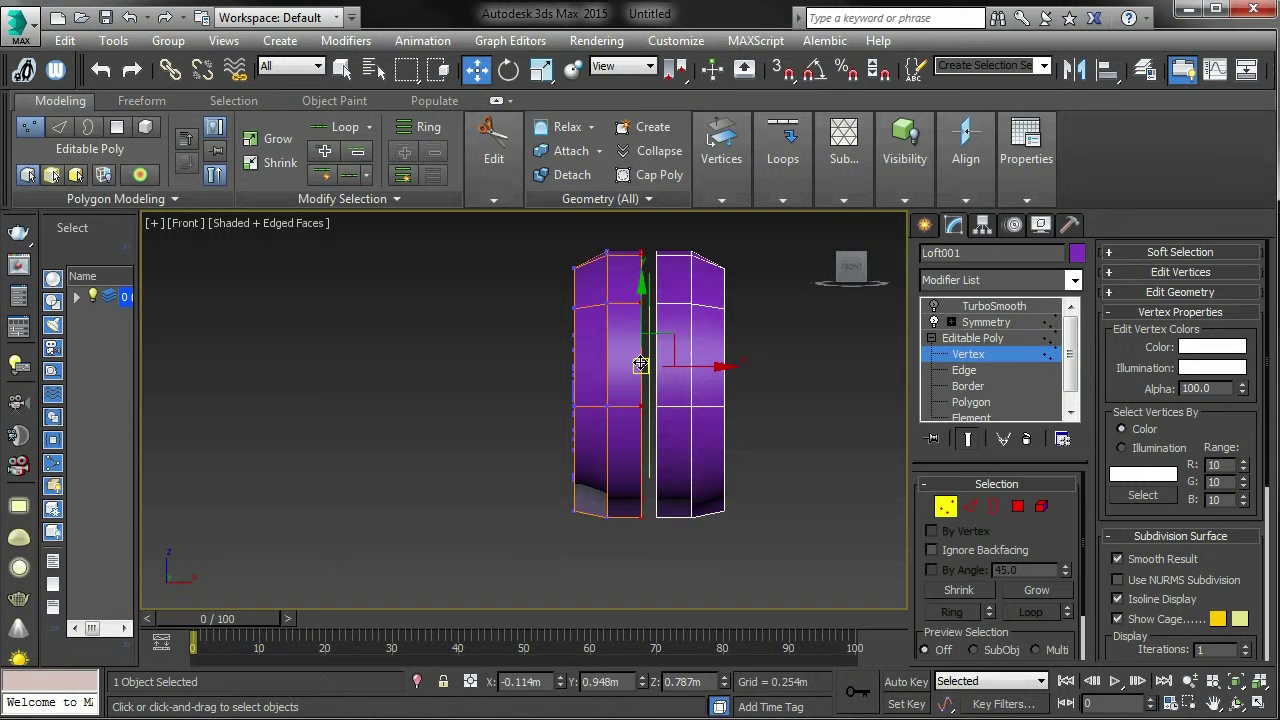
Activate non-uniform scaling for the selected seam vertices with the Parent reference coordinate system.
click(541, 72)
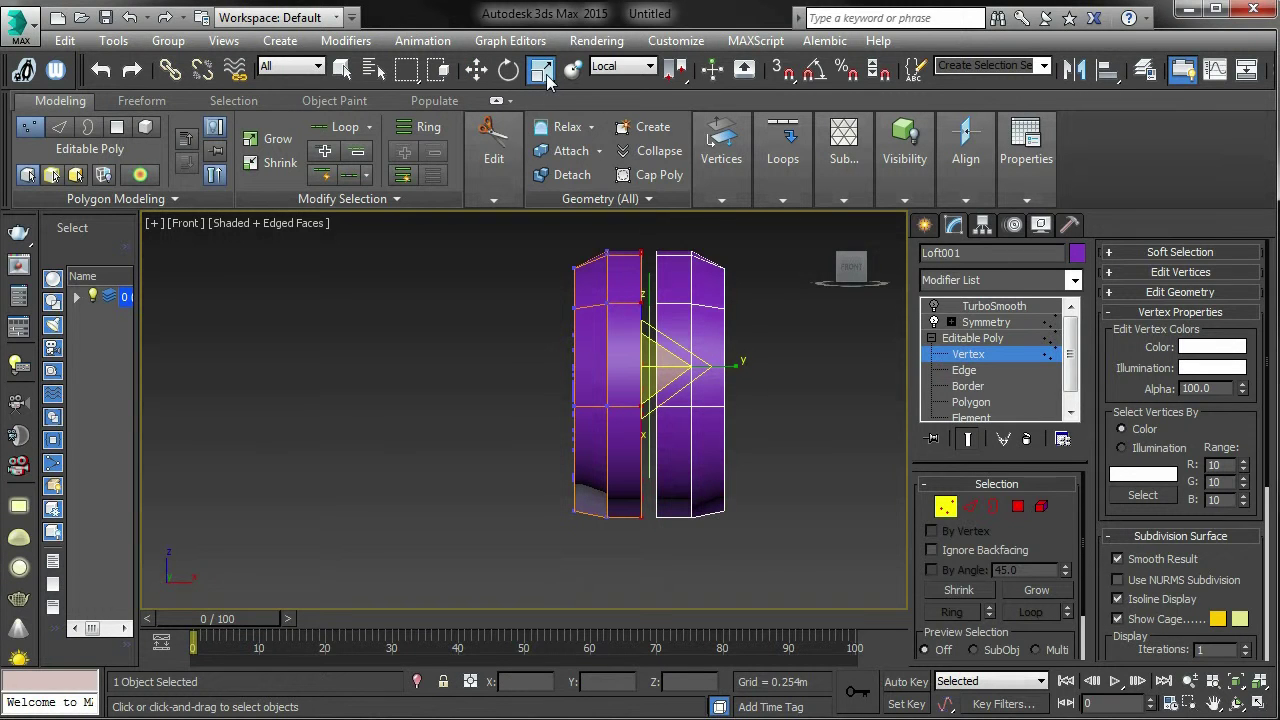
drag(546, 80, 545, 137)
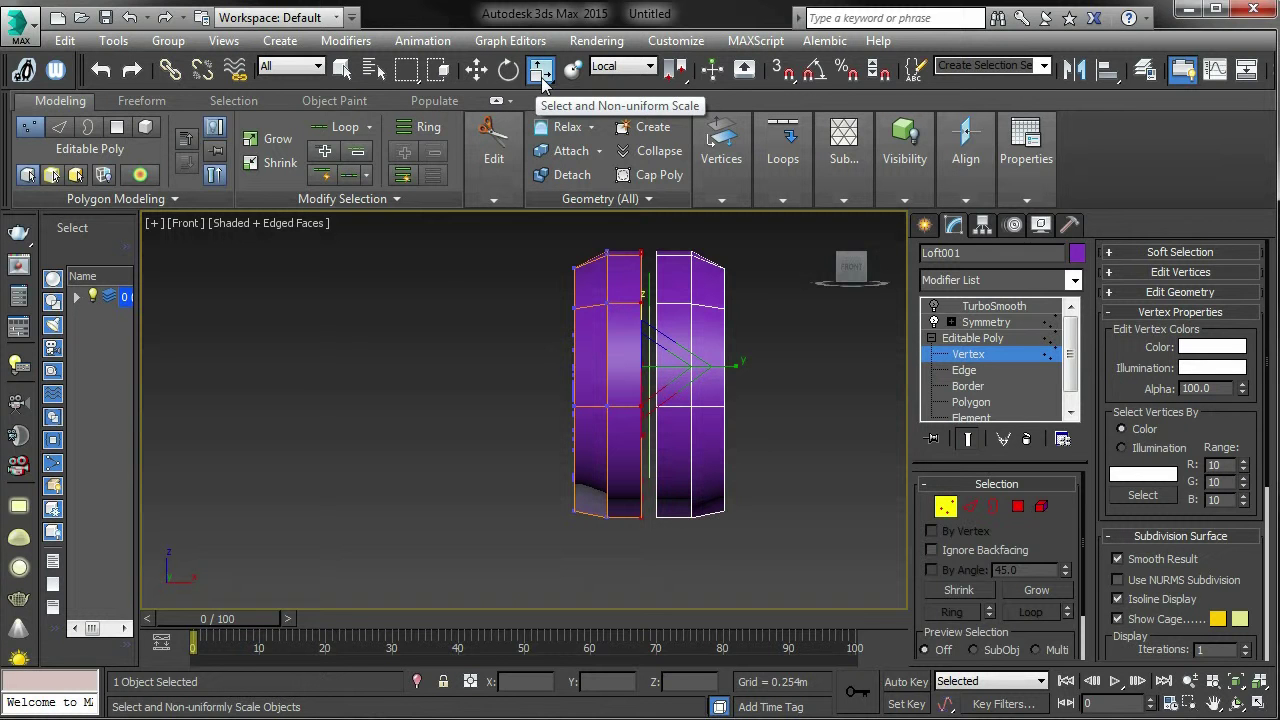
click(645, 67)
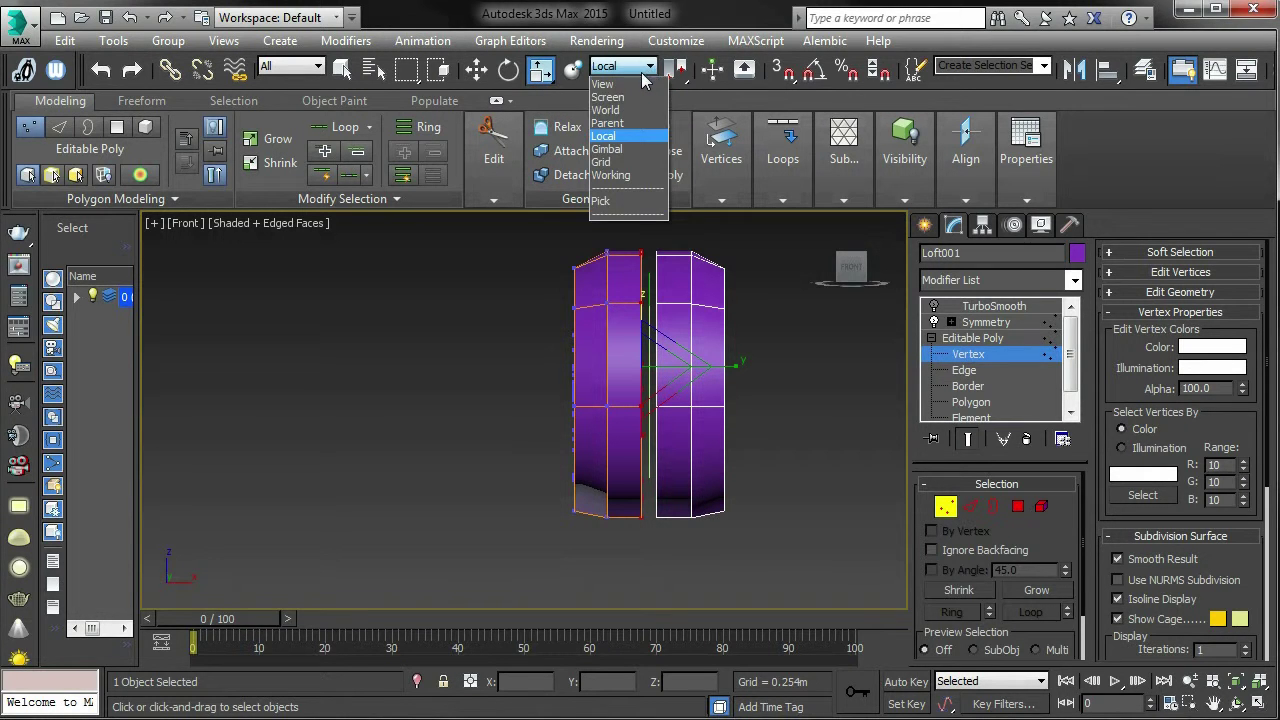
click(635, 122)
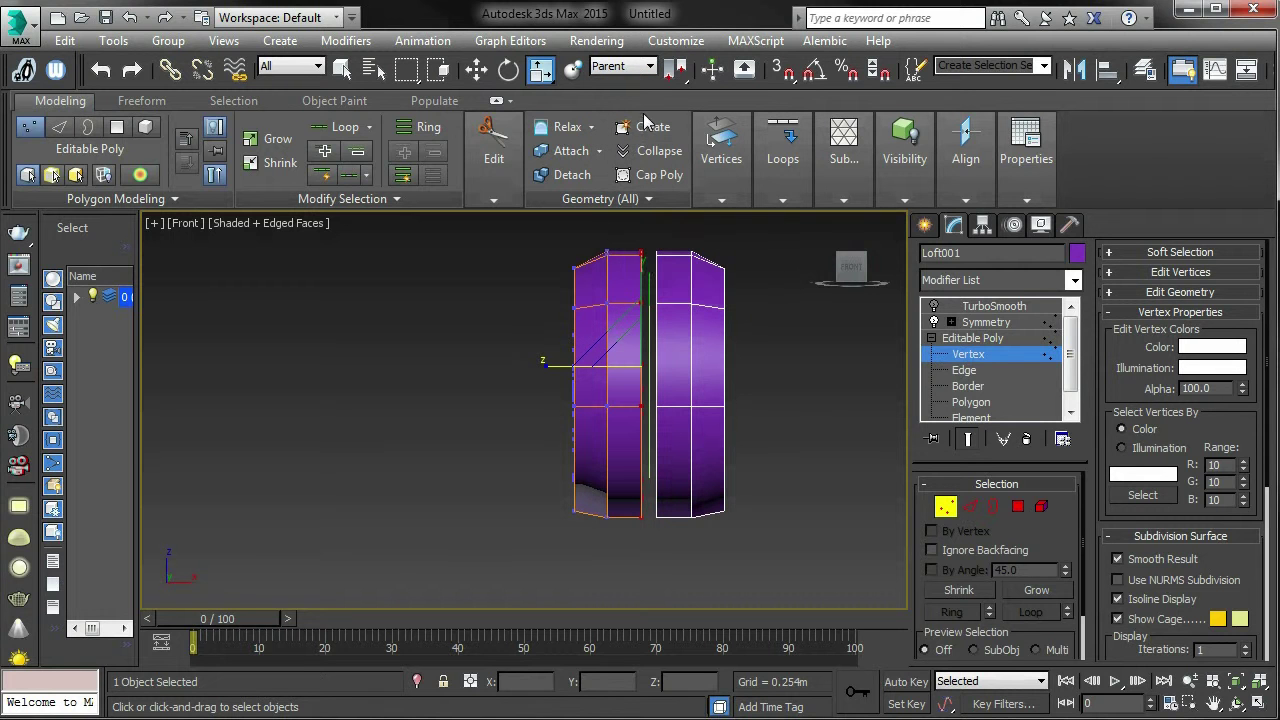
click(640, 303)
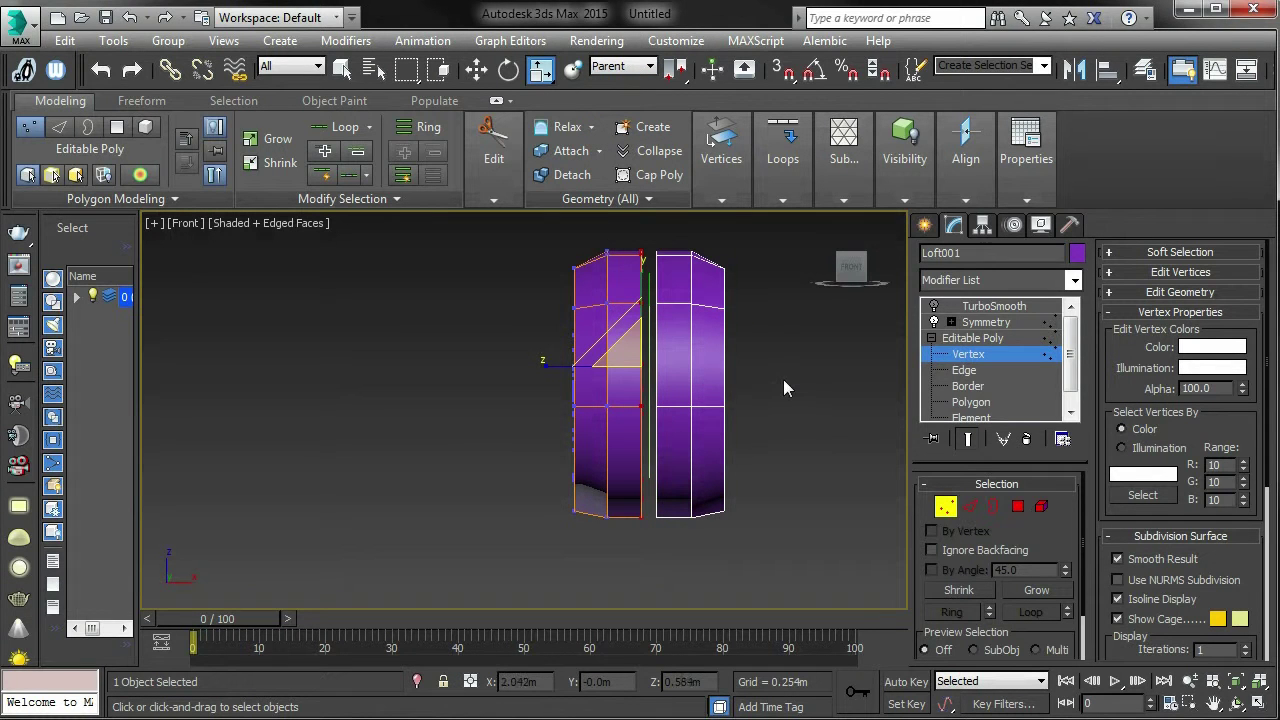
middle_drag(866, 406, 771, 401)
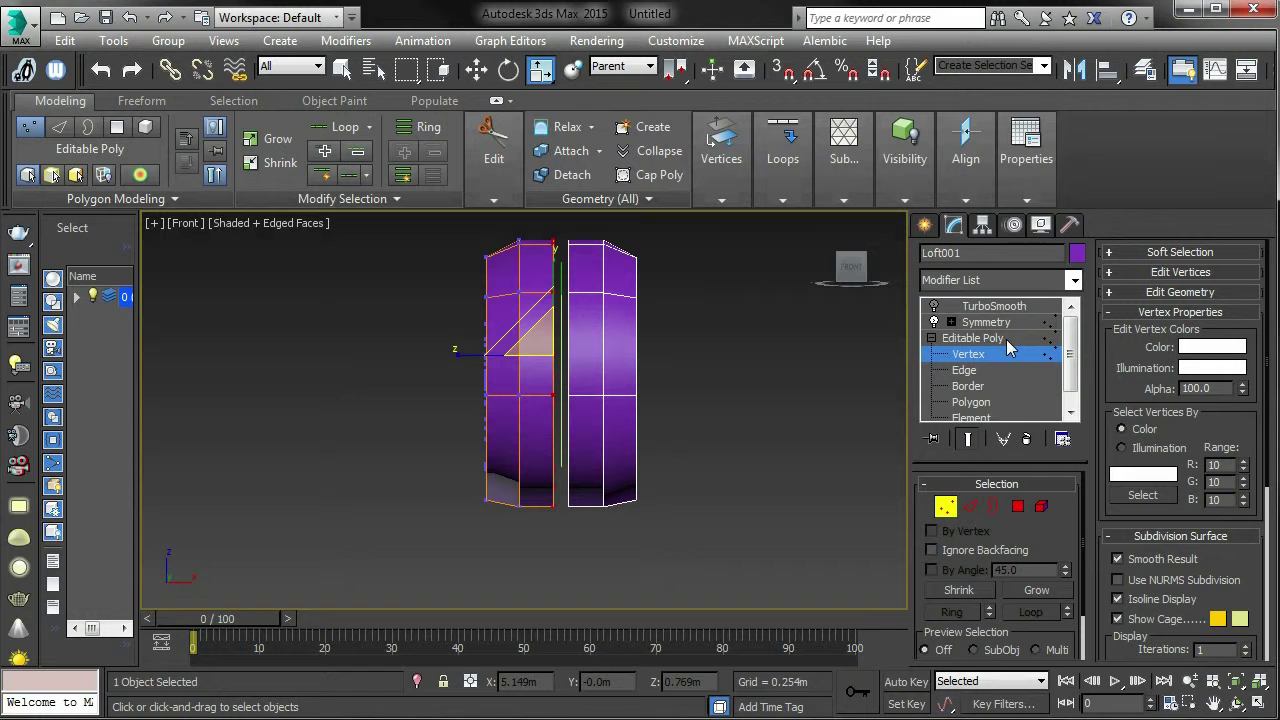
middle_drag(731, 363, 769, 393)
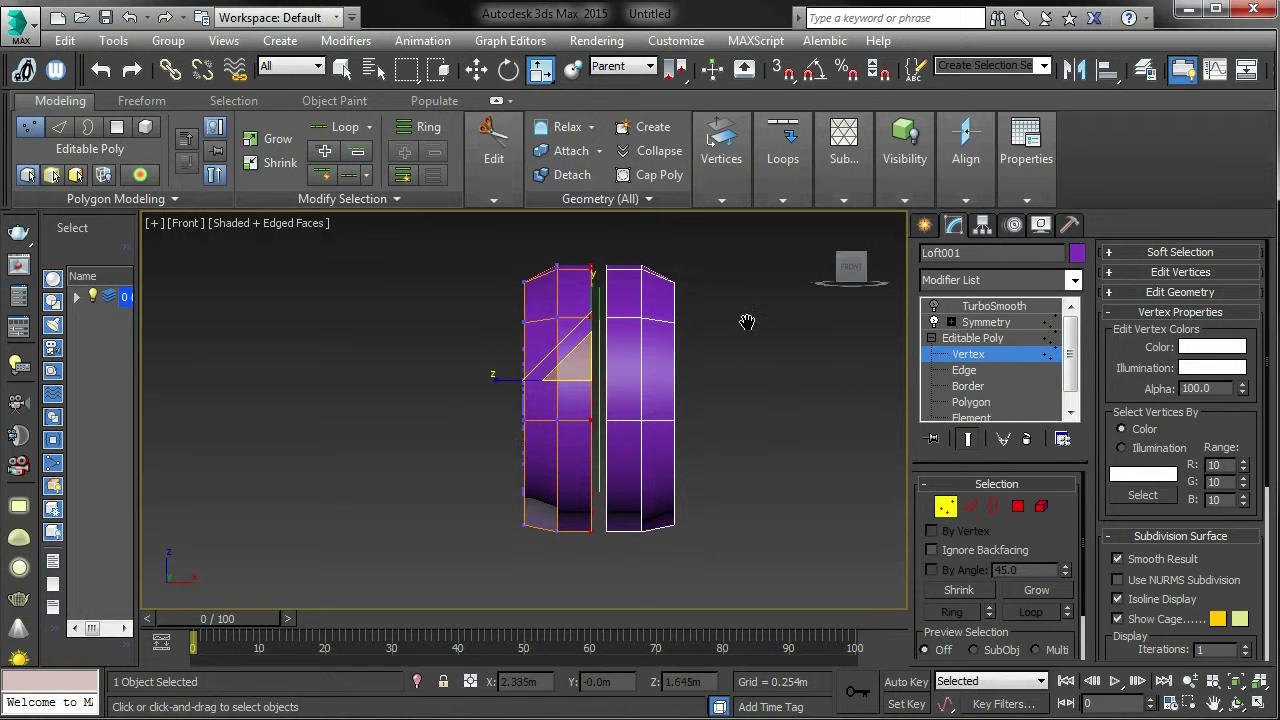
middle_drag(754, 331, 745, 316)
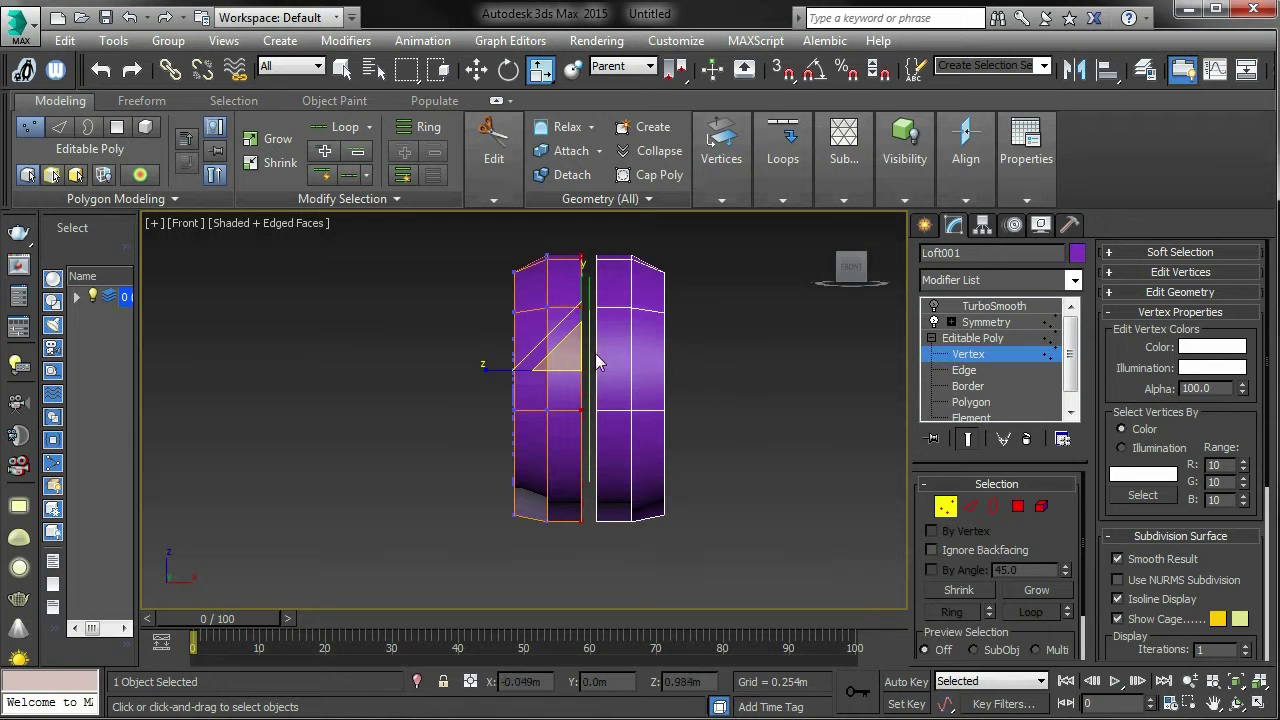
scroll(597, 362, up, 2)
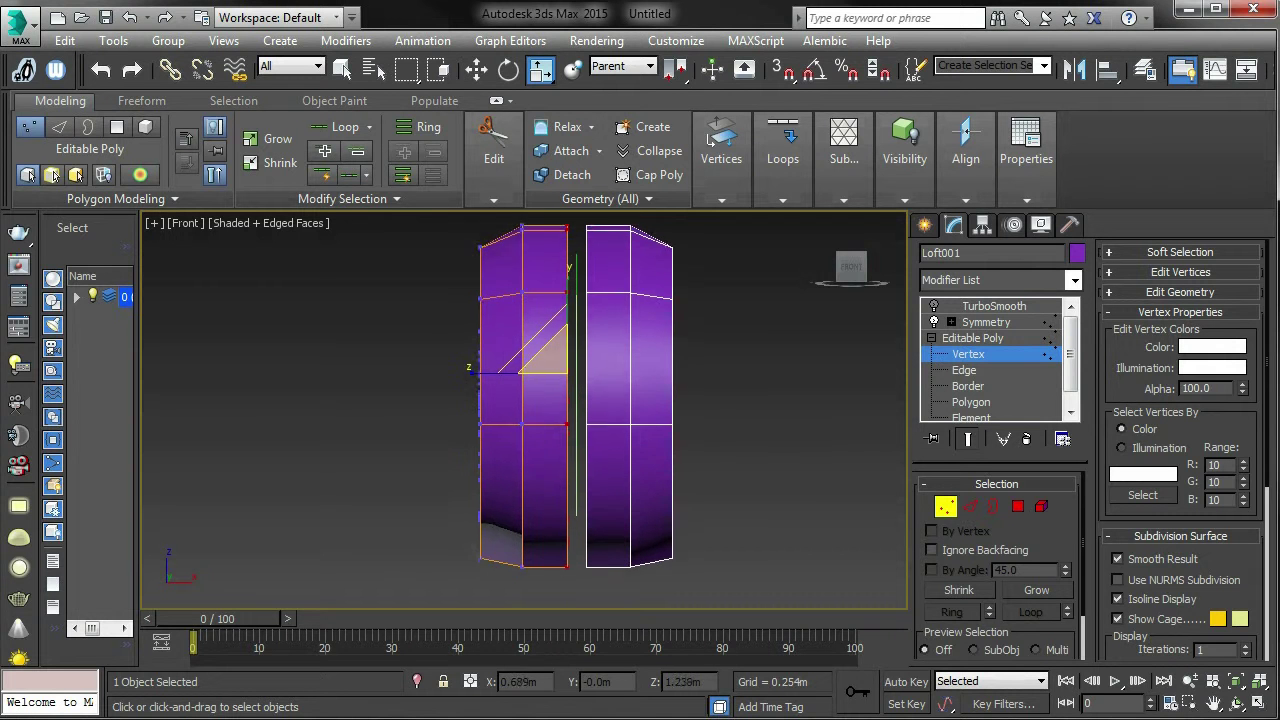
Using the transform coordinate center, scale the seam vertices along Z until they lie flat on the mirror plane.
click(679, 77)
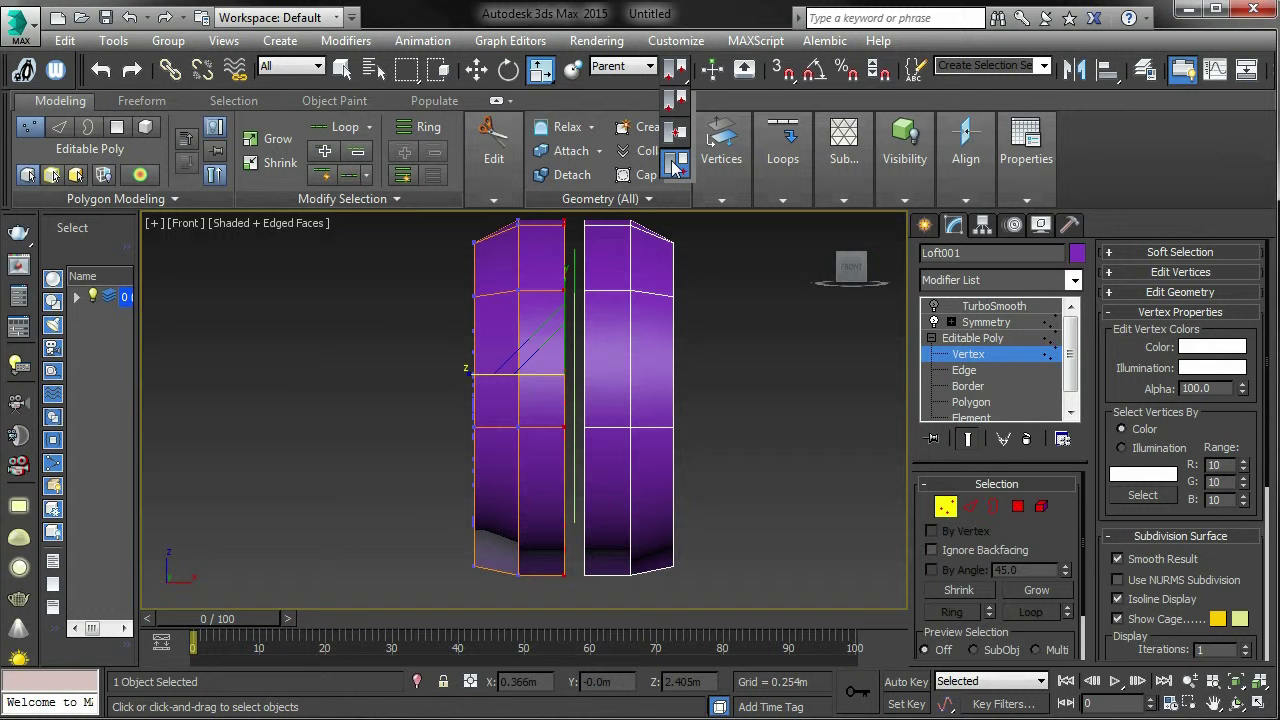
click(668, 174)
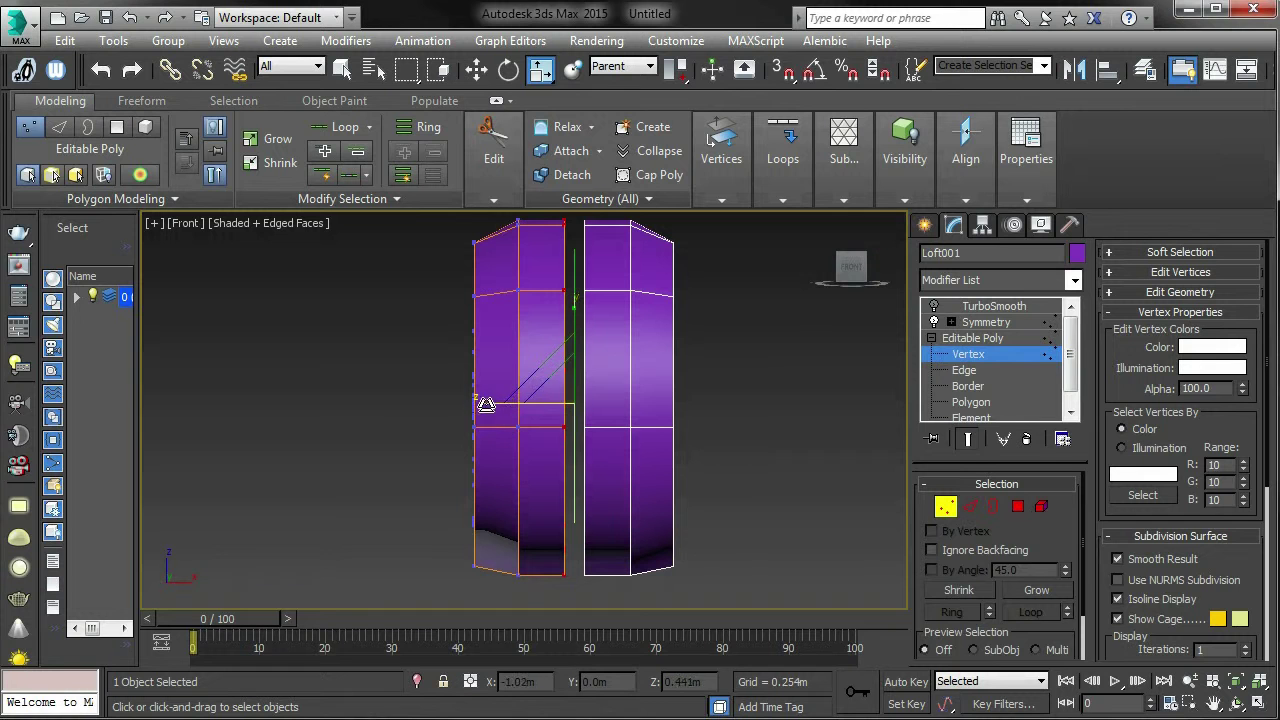
drag(486, 403, 914, 368)
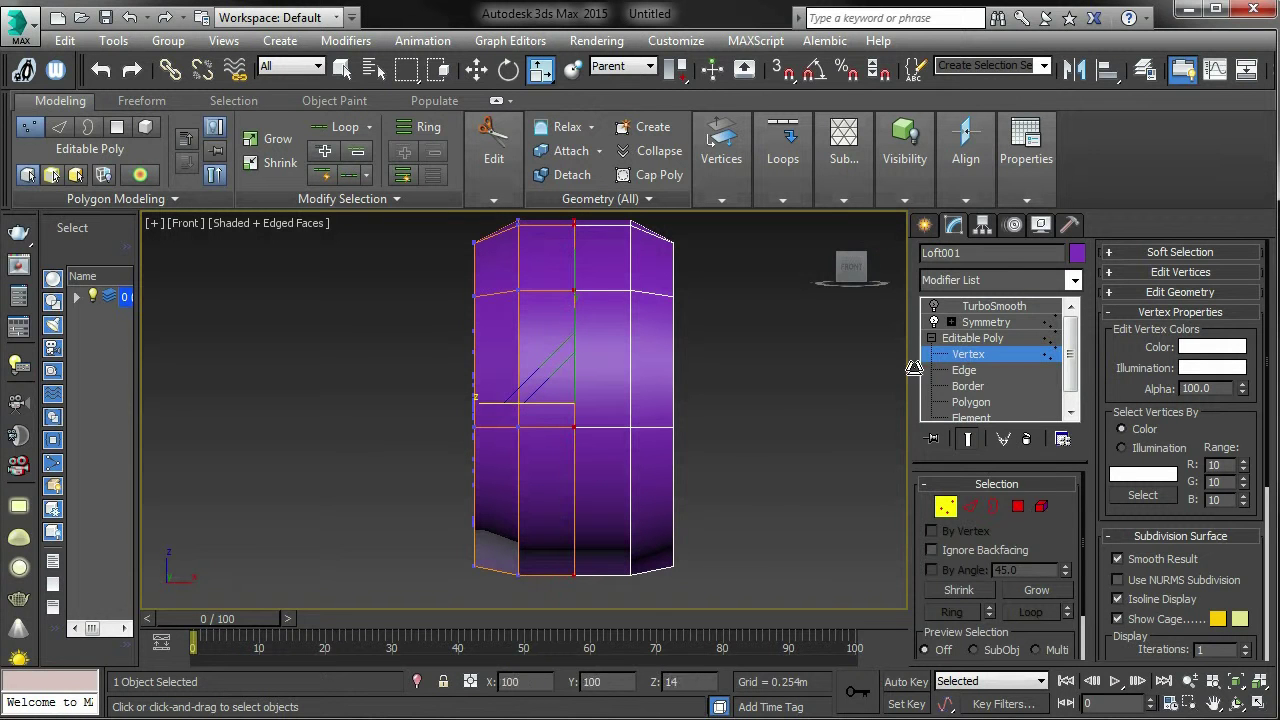
drag(496, 403, 668, 403)
Examine the seam between the two halves from behind and at close range for gaps.
alt+middle_drag(760, 320, 729, 323)
scroll(714, 443, down, 5)
alt+middle_drag(714, 443, 649, 394)
middle_drag(649, 394, 601, 485)
scroll(704, 440, up, 4)
alt+middle_drag(697, 353, 782, 434)
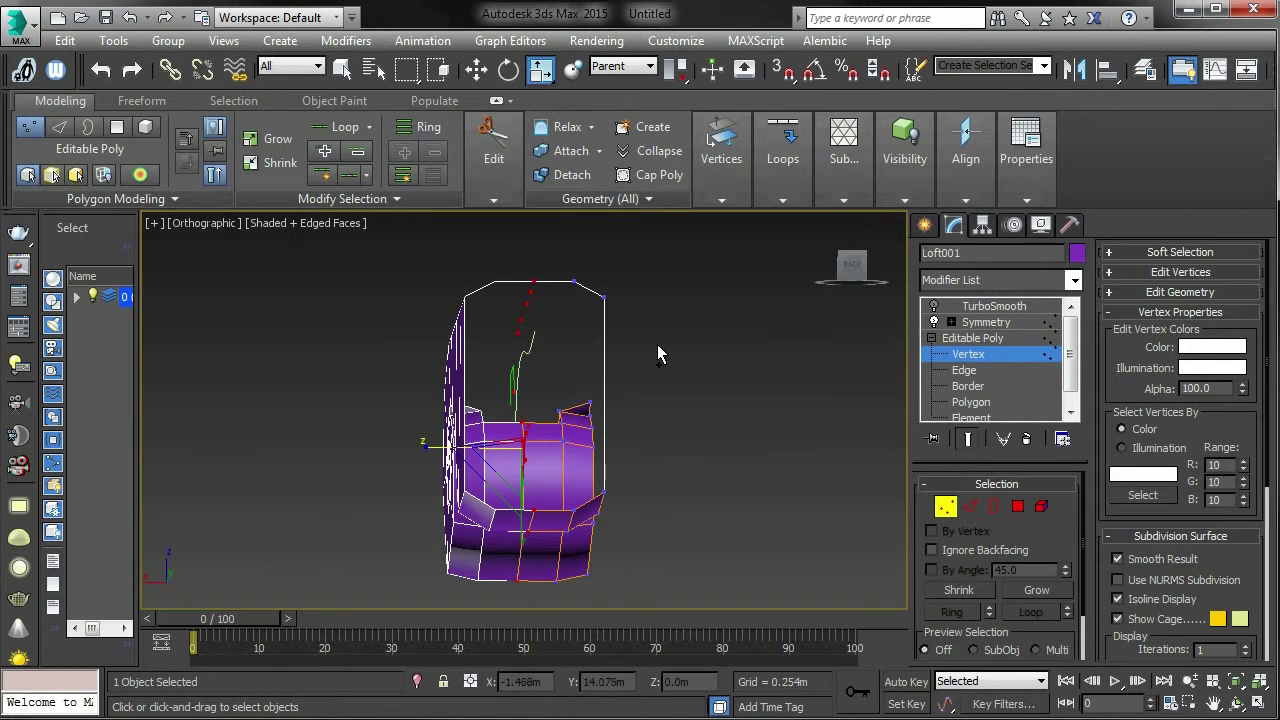
alt+middle_drag(647, 362, 553, 350)
scroll(553, 340, up, 5)
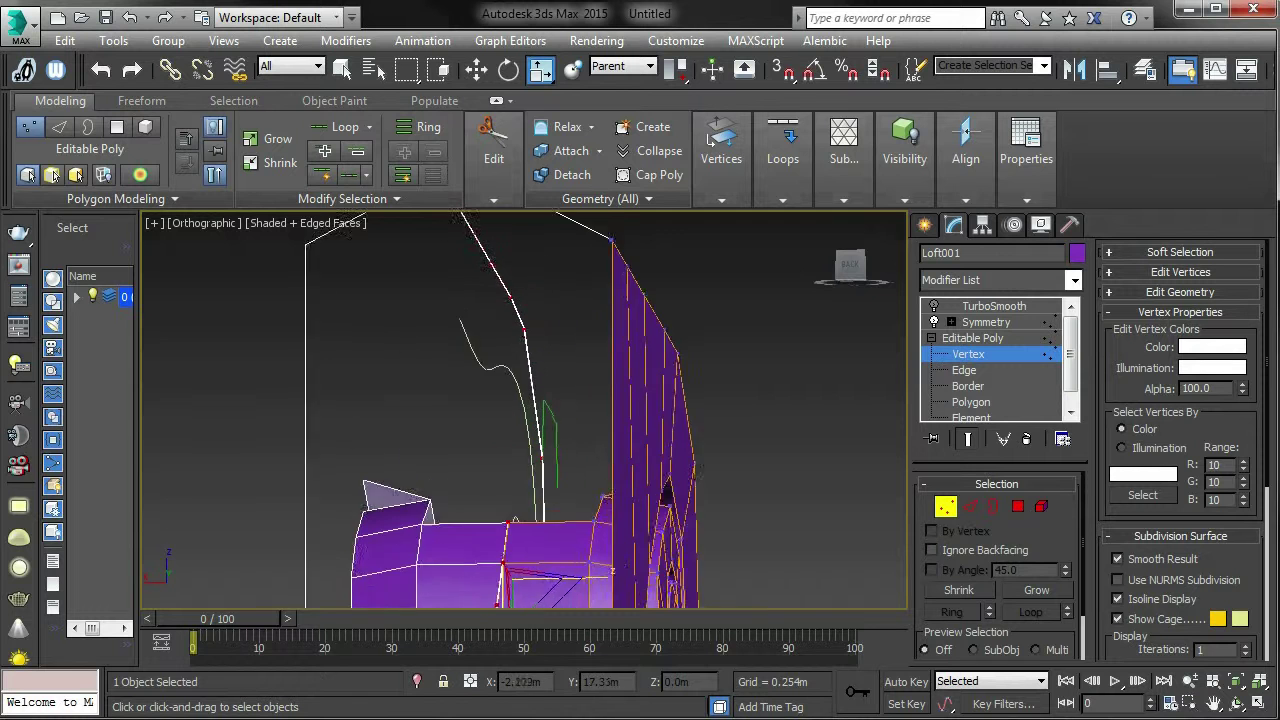
scroll(563, 300, down, 5)
scroll(564, 300, up, 6)
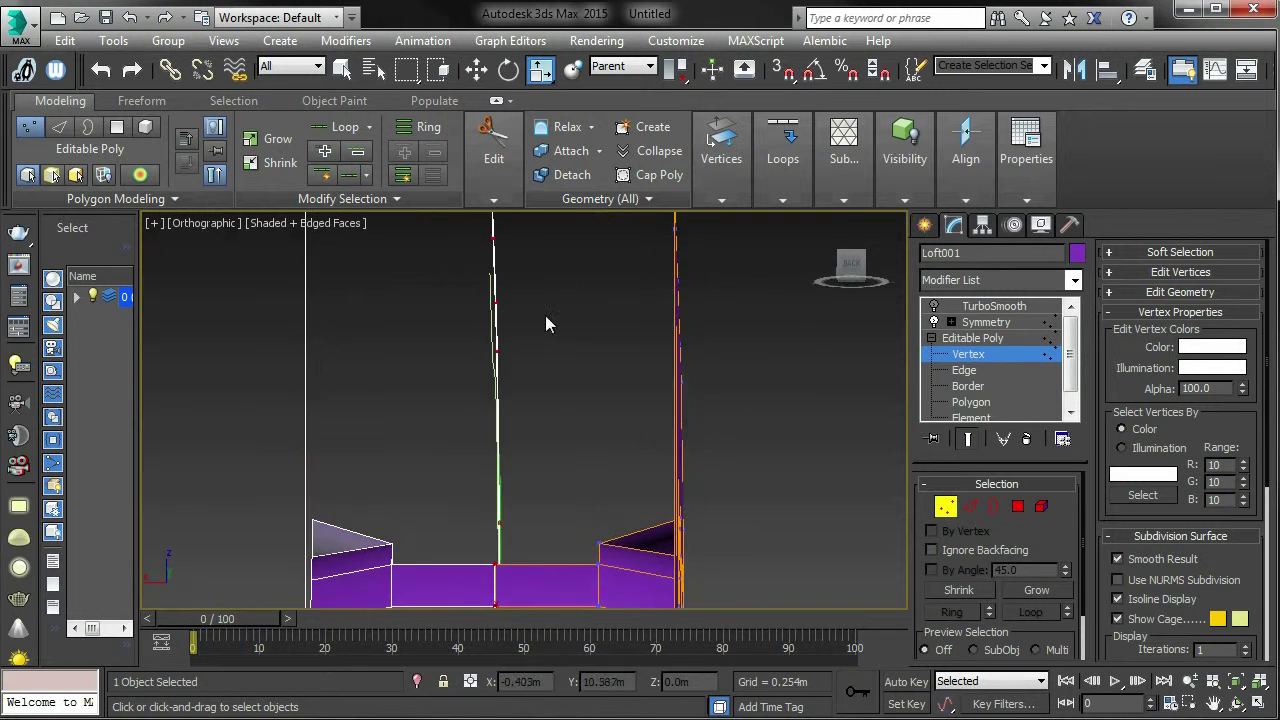
scroll(545, 315, down, 5)
alt+middle_drag(526, 400, 436, 450)
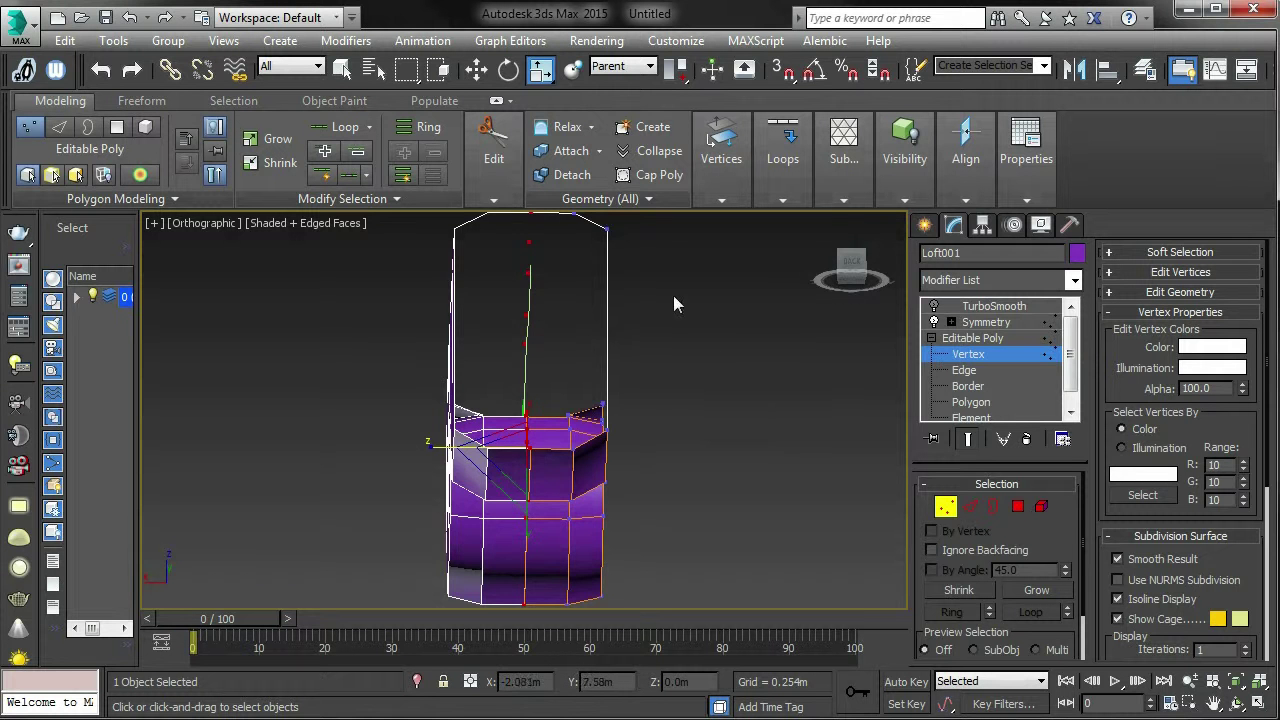
Check the mesh in wireframe, leave vertex editing, and turn on TurboSmooth for the reselected scroll.
mouse_move(675, 303)
alt+middle_down()
mouse_move(669, 392)
mouse_move(800, 352)
mouse_move(771, 355)
mouse_move(866, 436)
mouse_move(744, 392)
mouse_move(428, 430)
mouse_move(300, 333)
mouse_move(336, 398)
mouse_move(309, 407)
mouse_move(590, 400)
mouse_move(932, 460)
alt+middle_up()
key(F3)
click(946, 507)
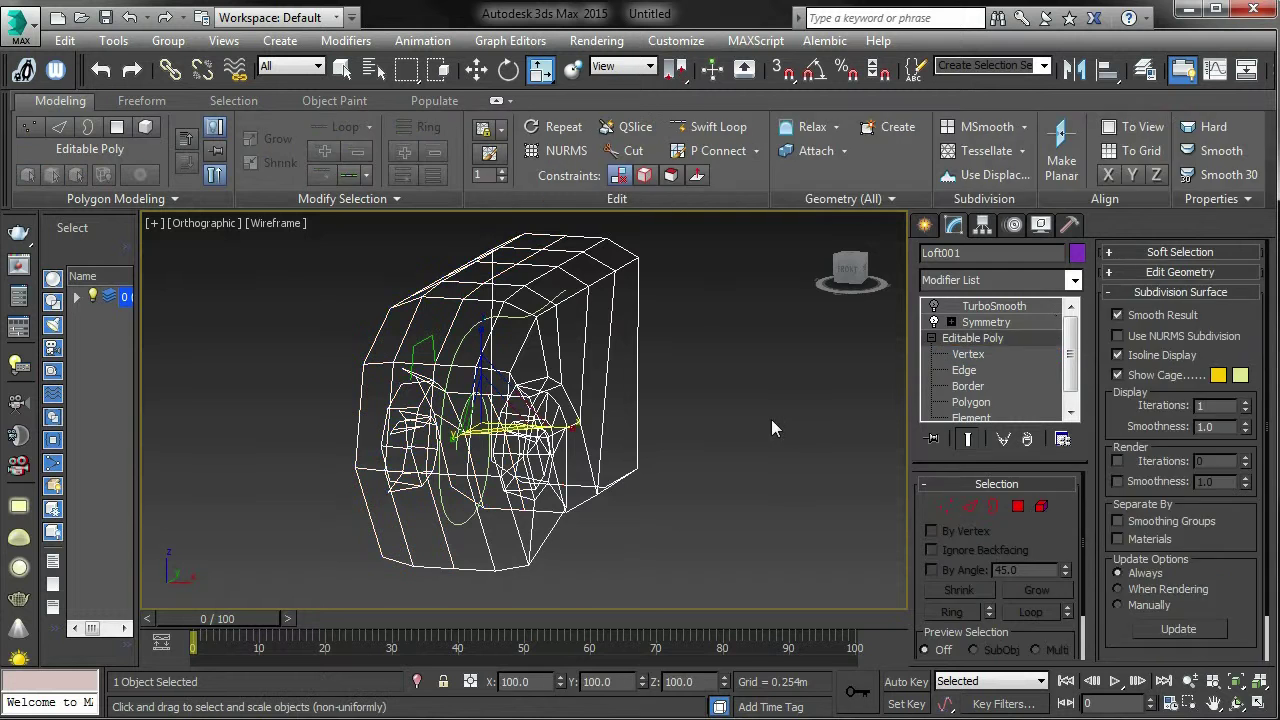
click(771, 417)
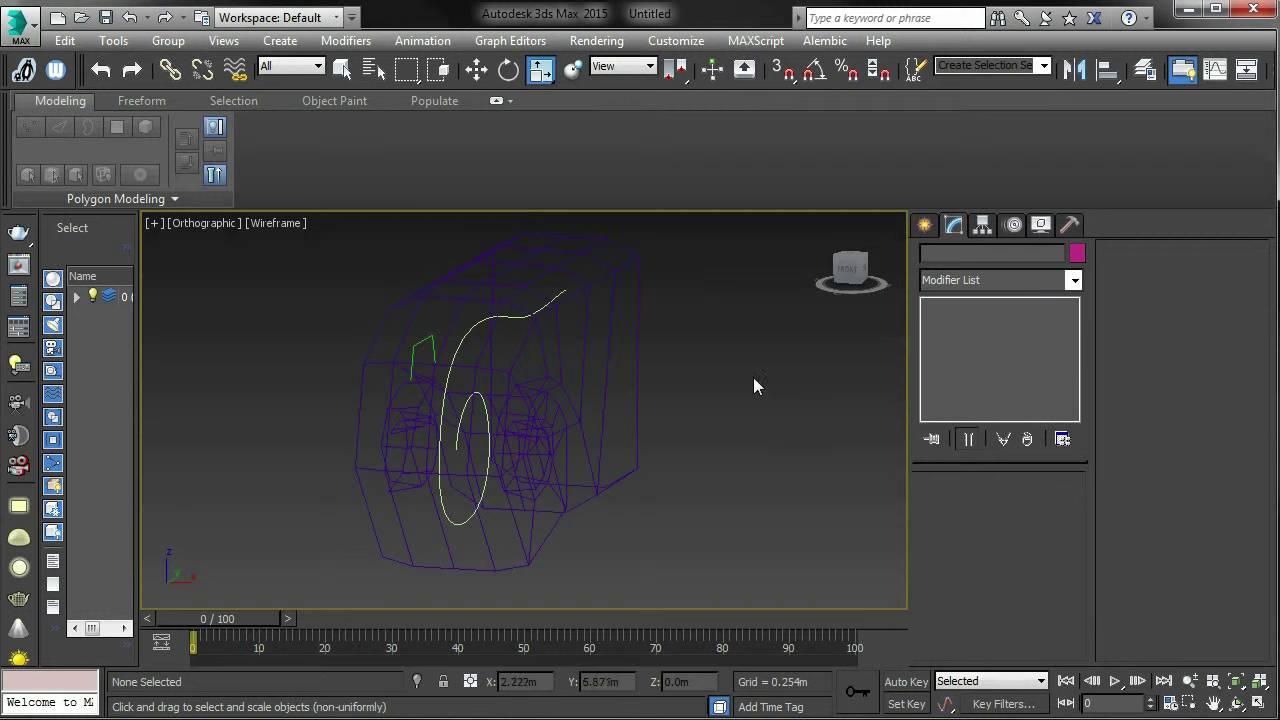
click(635, 360)
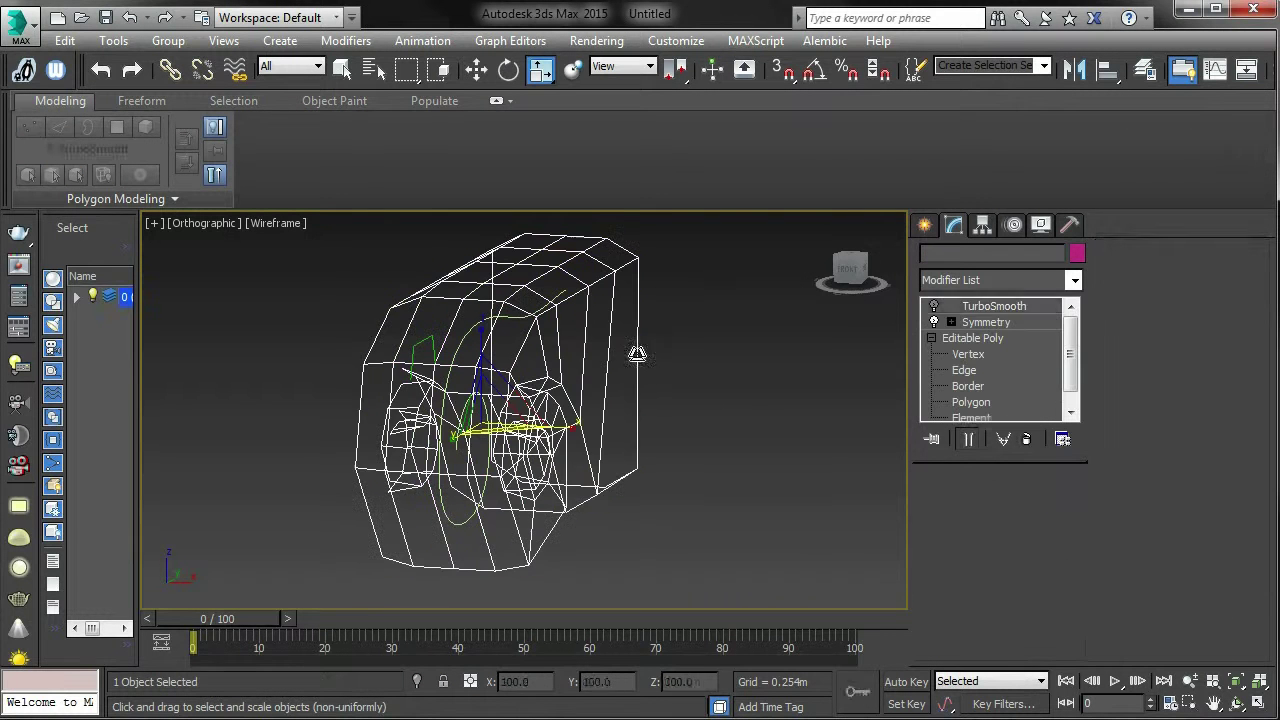
click(934, 306)
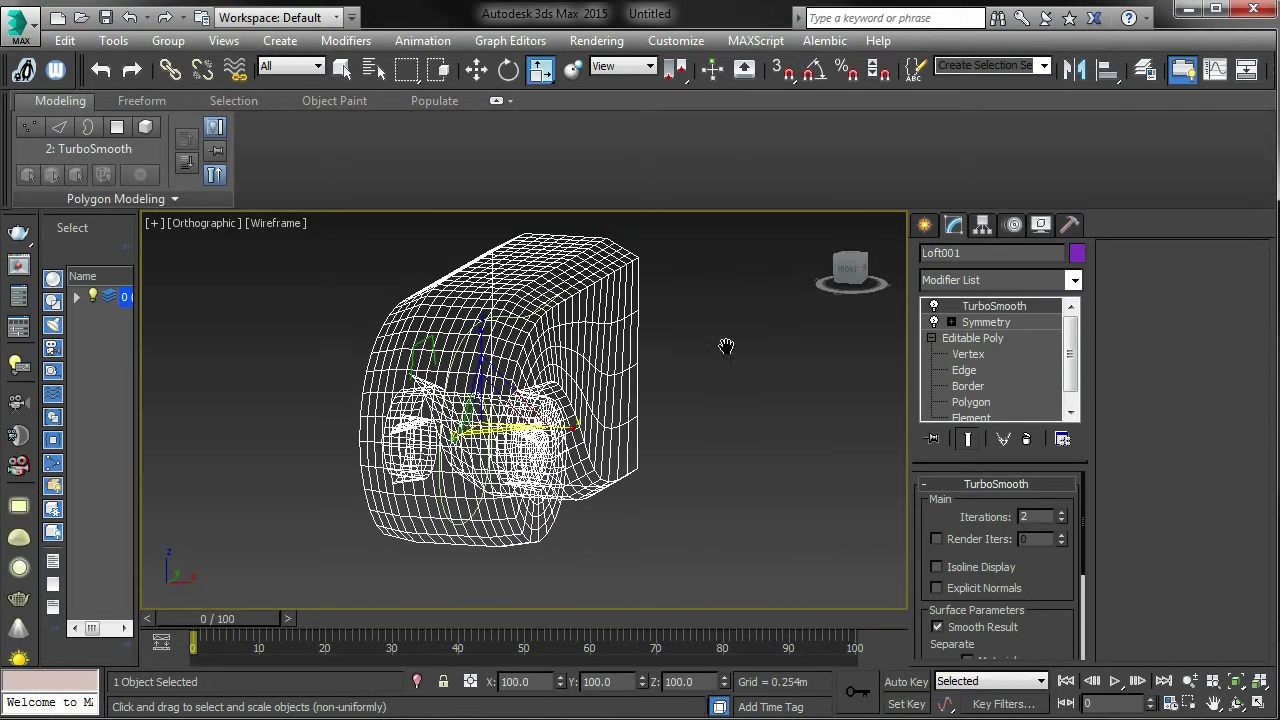
Display the smoothed scroll shaded without edged faces and view it from the side.
mouse_move(726, 349)
alt+middle_down()
mouse_move(749, 376)
mouse_move(808, 377)
mouse_move(768, 380)
mouse_move(751, 329)
mouse_move(653, 359)
mouse_move(647, 379)
mouse_move(695, 340)
mouse_move(805, 369)
mouse_move(616, 332)
mouse_move(751, 366)
mouse_move(654, 363)
mouse_move(603, 326)
mouse_move(343, 363)
mouse_move(400, 330)
mouse_move(486, 400)
mouse_move(606, 271)
mouse_move(663, 327)
alt+middle_up()
key(F3)
key(F4)
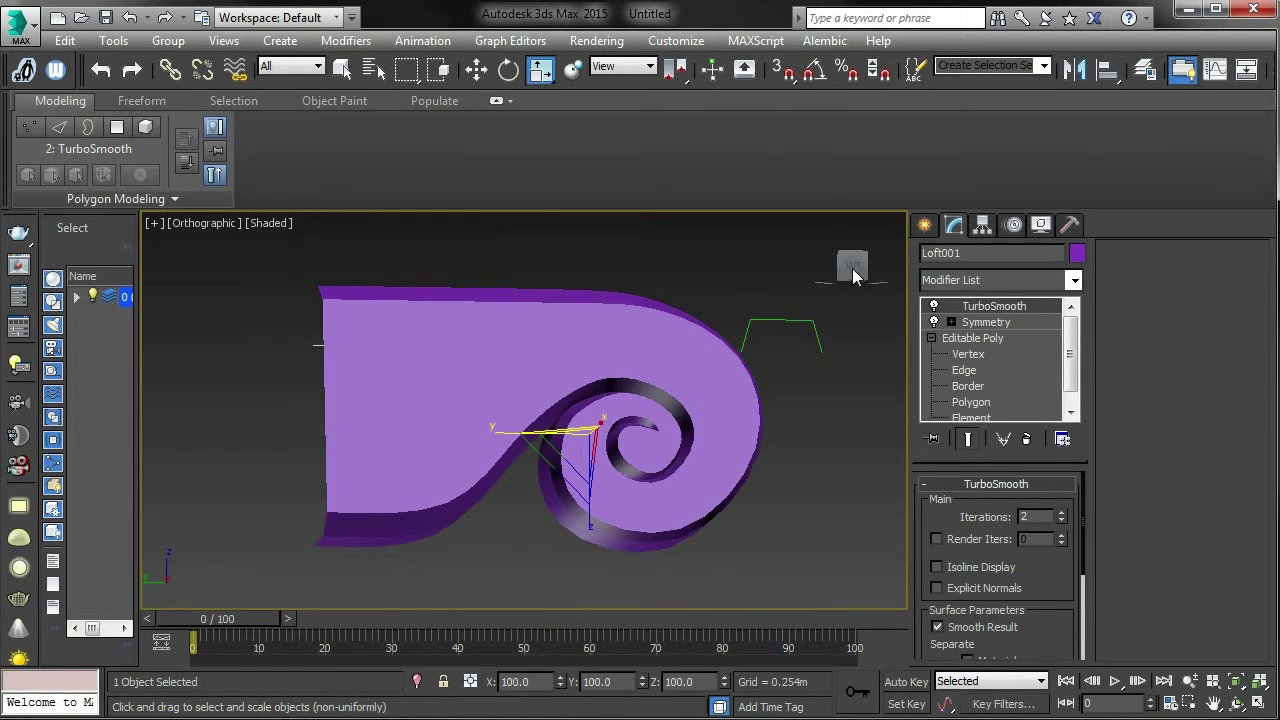
In the left view, lower the bottom-edge vertices of the scroll's flat end about 1.2 m, and leave vertex editing.
click(852, 268)
click(960, 358)
click(967, 354)
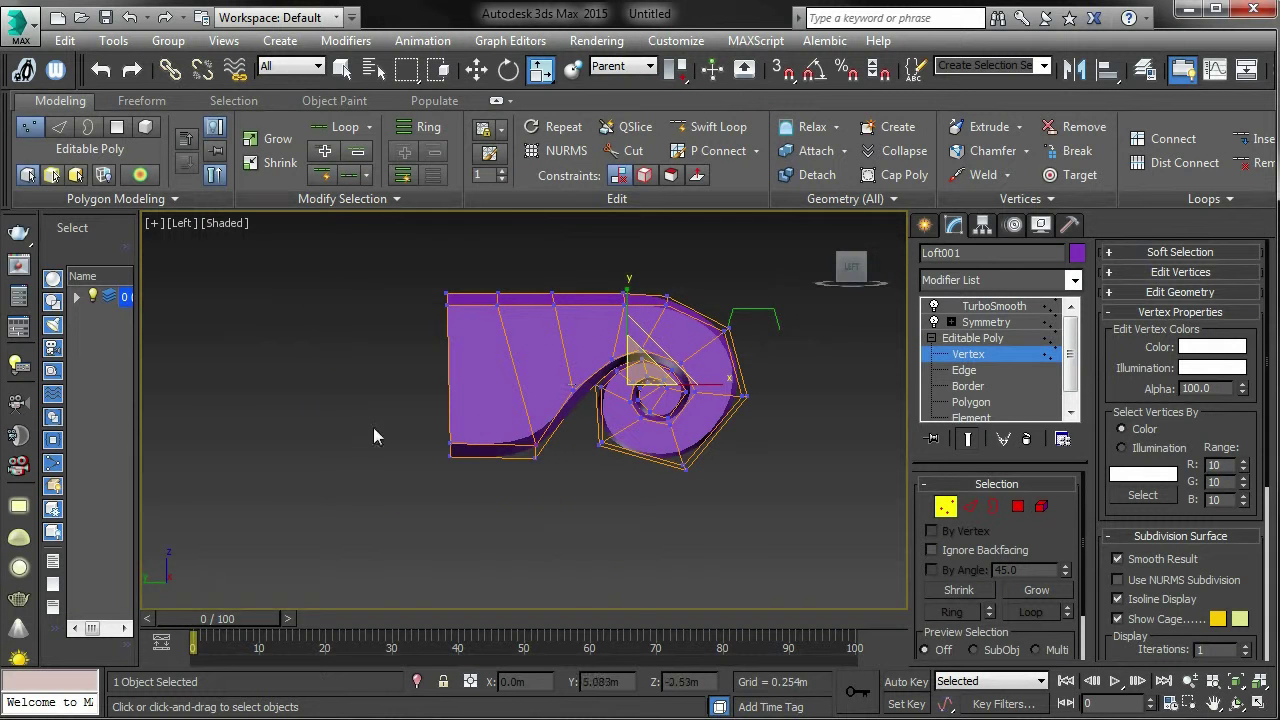
key(w)
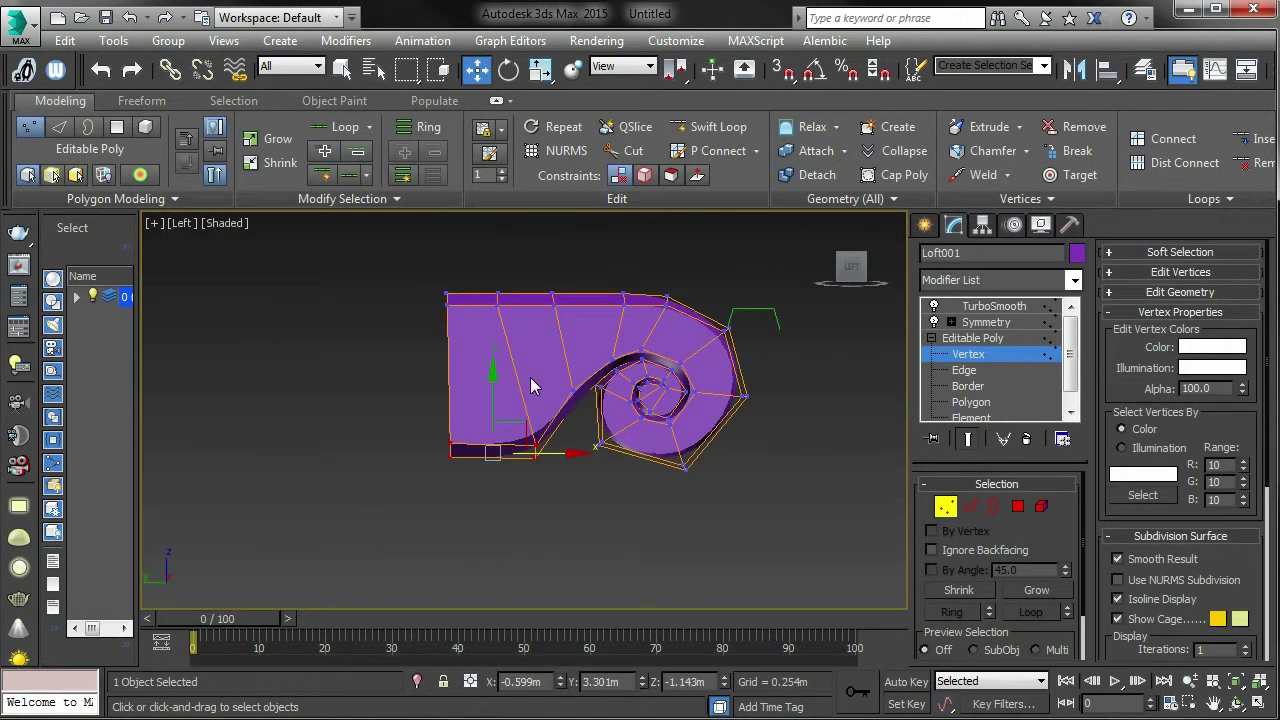
drag(490, 384, 447, 450)
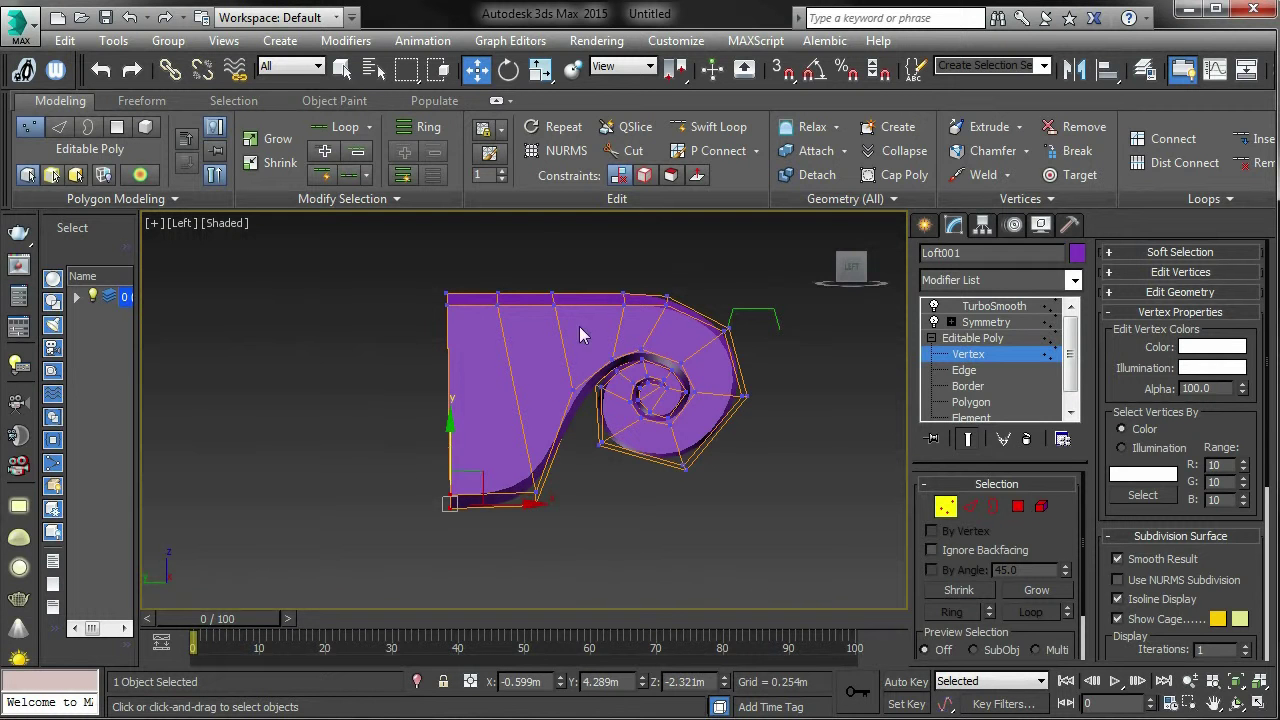
click(946, 505)
click(850, 478)
alt+middle_drag(813, 475, 770, 408)
click(698, 357)
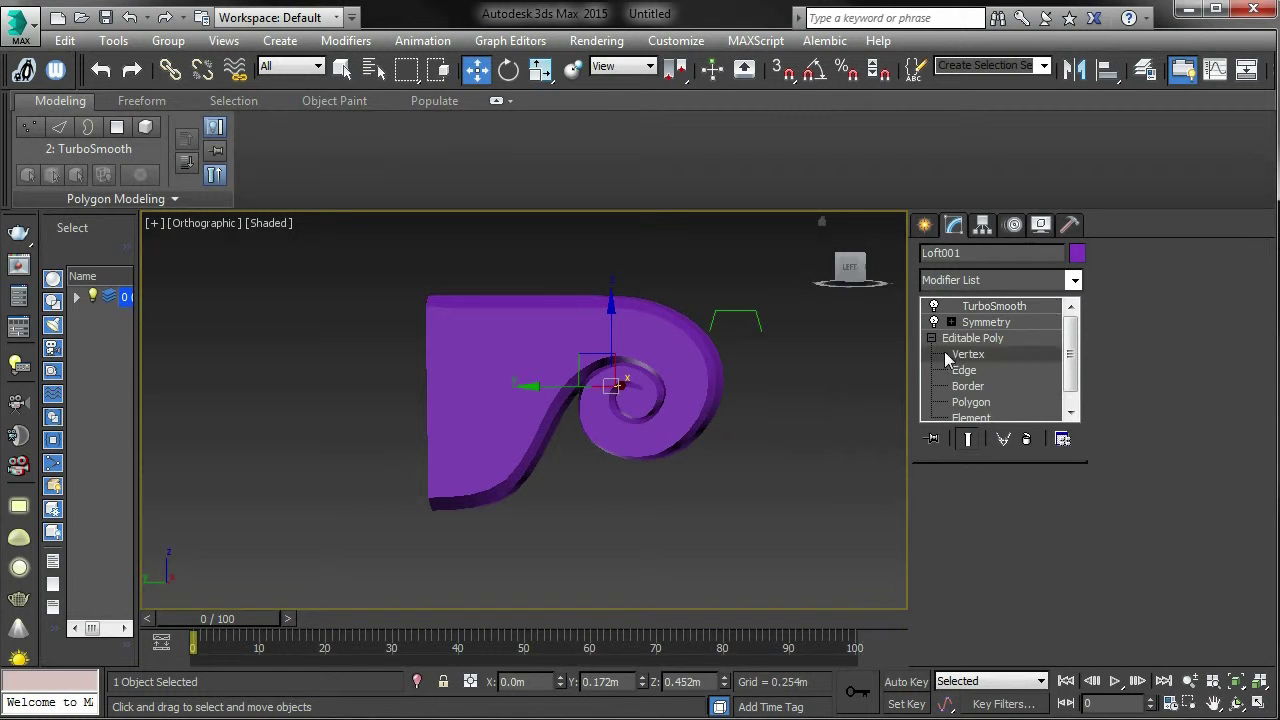
Move the vertices at the curl's top crest and upper outer corner outward, the corner to about Y -2.301 m, Z 1.889 m.
click(960, 354)
drag(670, 320, 668, 318)
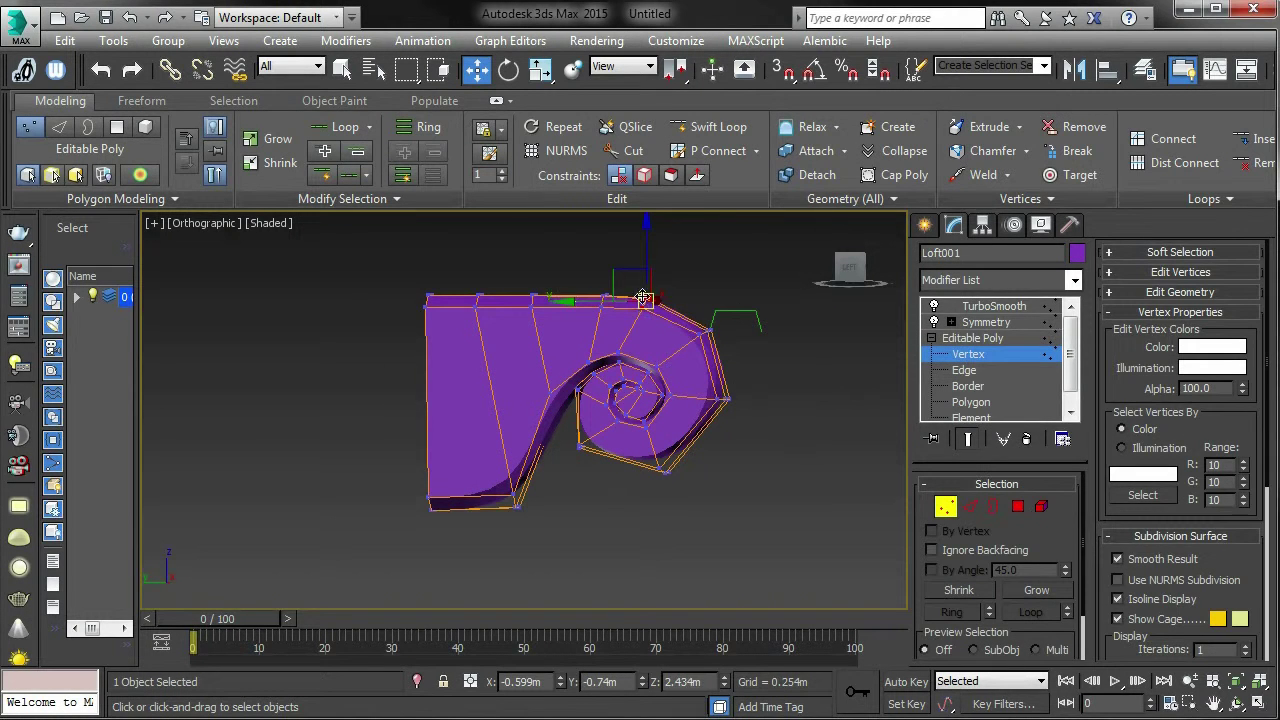
drag(591, 304, 601, 303)
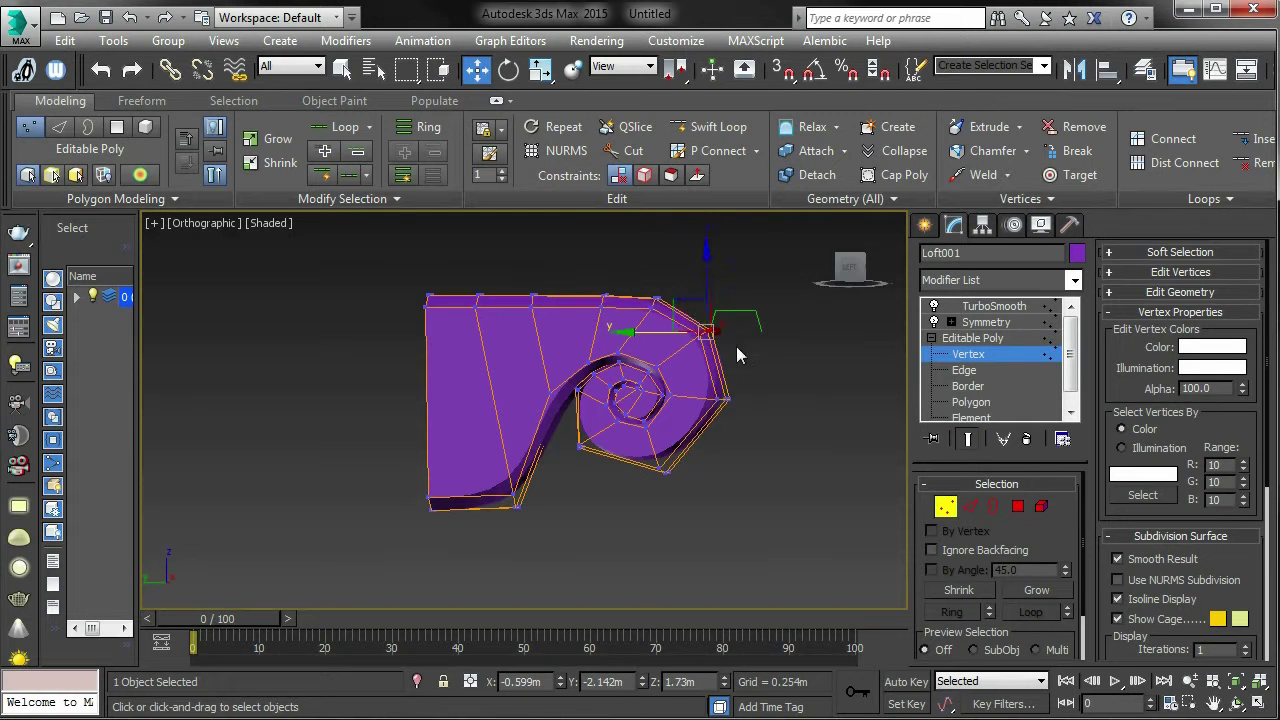
drag(692, 301, 679, 298)
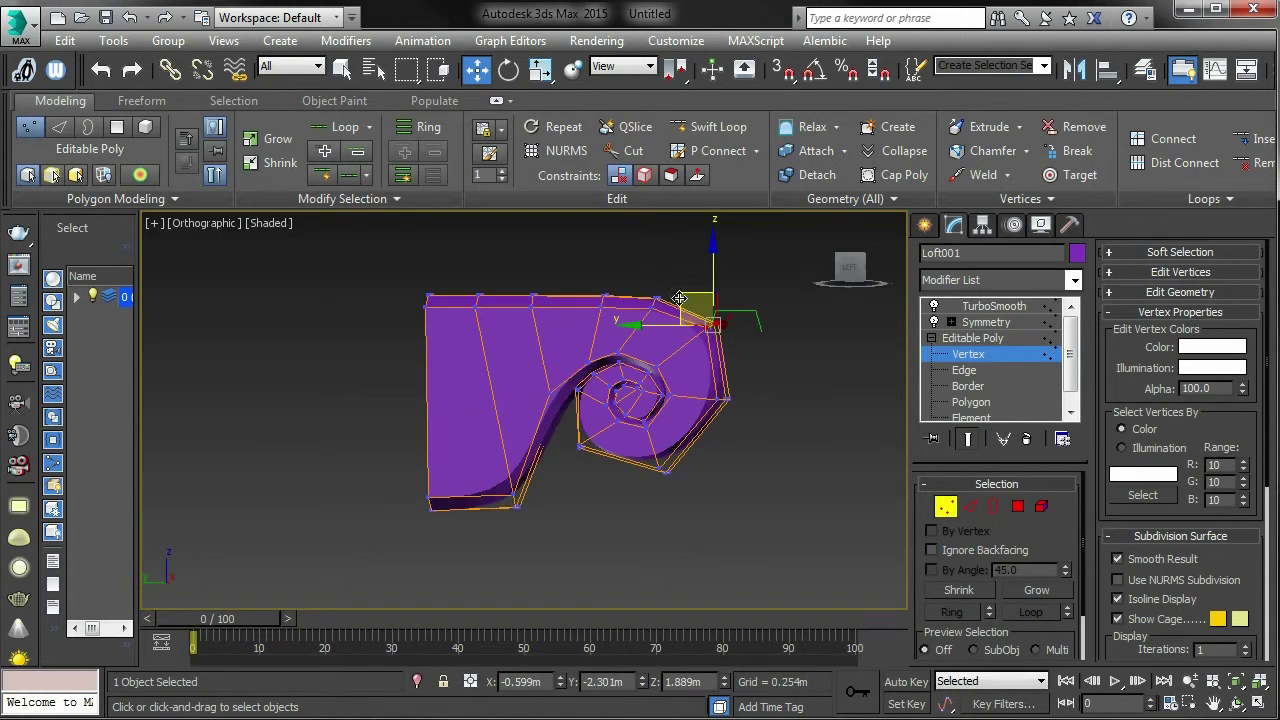
Fine-tune the vertices at the curl's upper outer corner to about Y -2.407 m, Z 1.878 m.
alt+middle_drag(753, 291, 711, 263)
scroll(686, 395, up, 4)
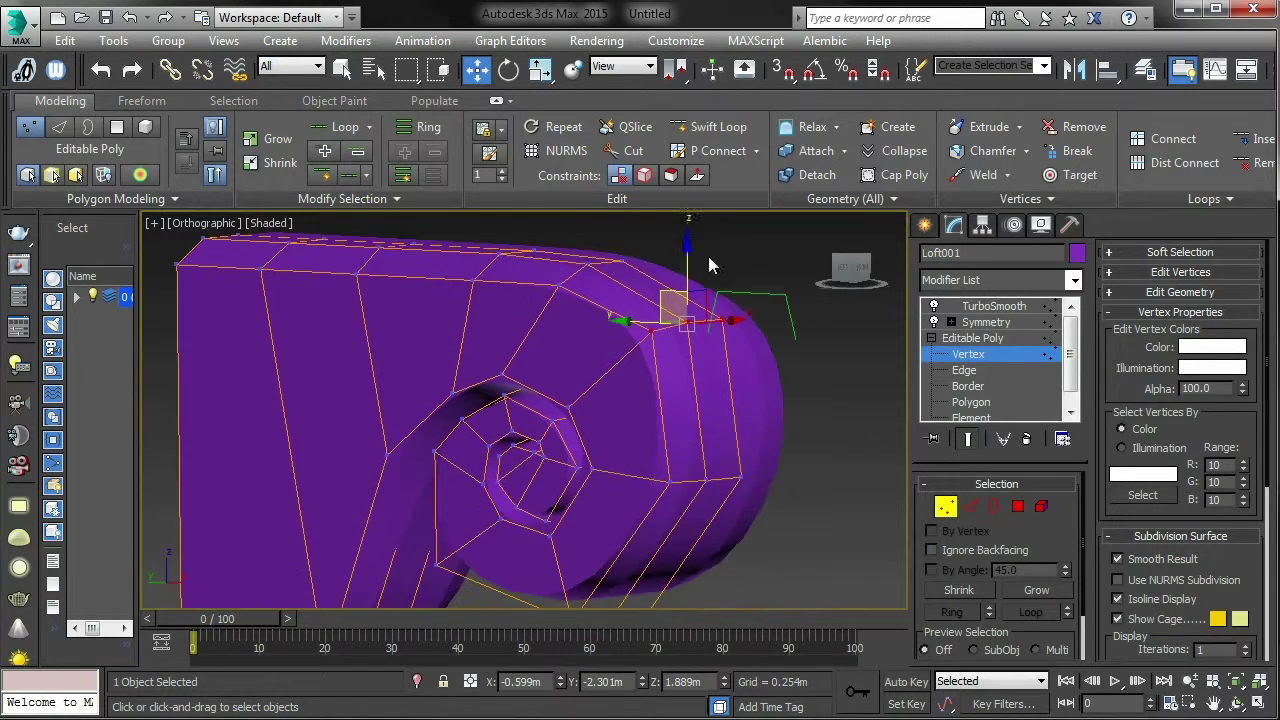
alt+middle_drag(740, 337, 723, 309)
drag(661, 294, 665, 290)
alt+middle_drag(752, 316, 718, 320)
scroll(718, 318, down, 3)
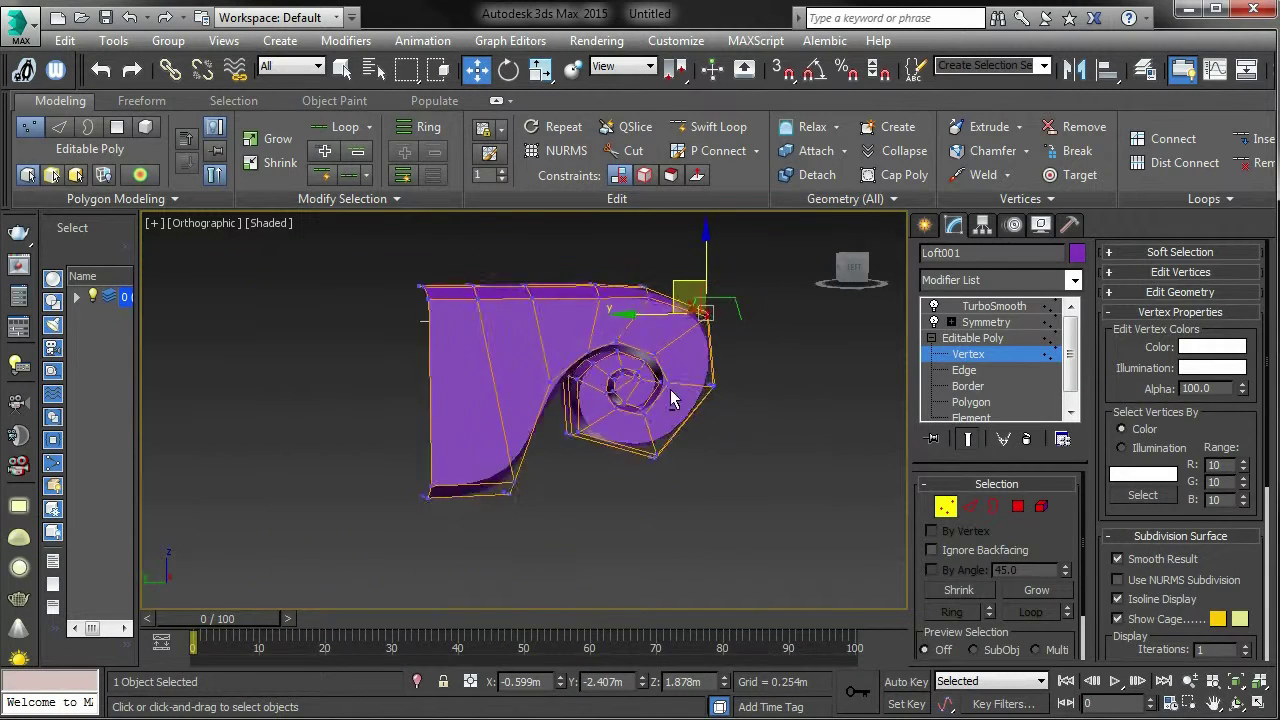
Nudge the vertices at the curl's outermost point slightly downward, then leave vertex editing and deselect the scroll.
alt+middle_drag(672, 398, 724, 398)
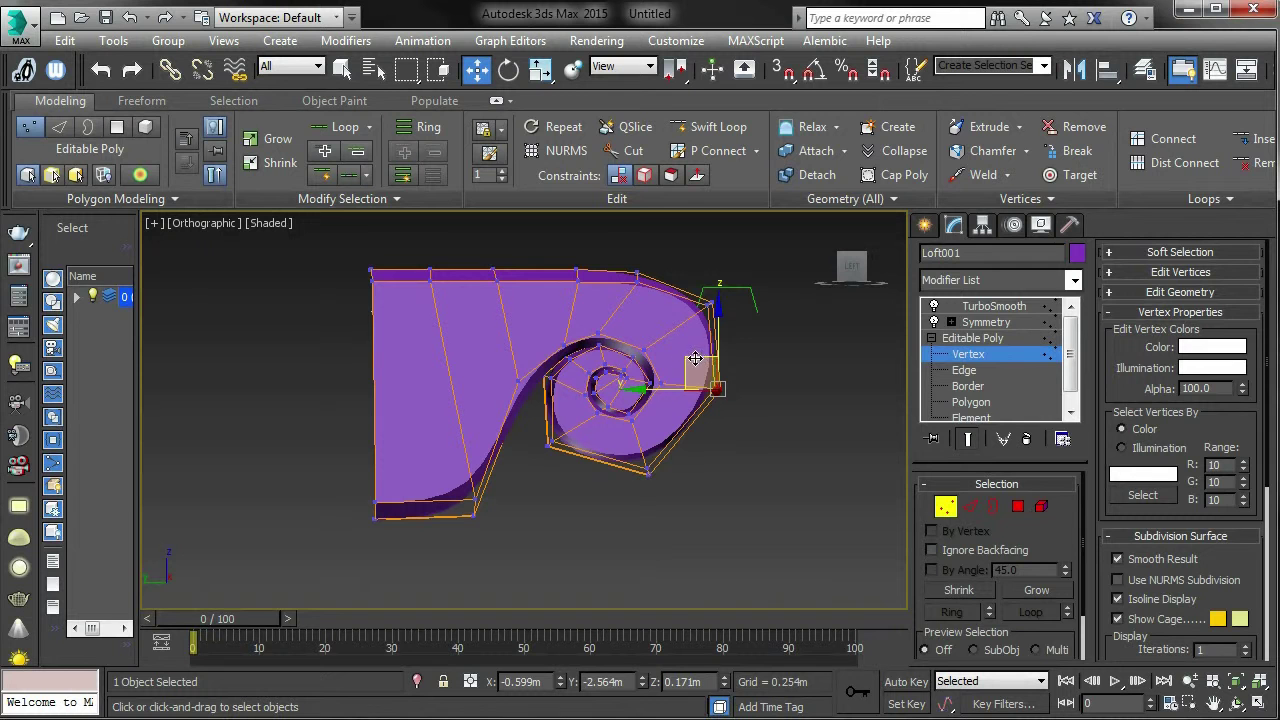
drag(695, 358, 697, 367)
click(943, 507)
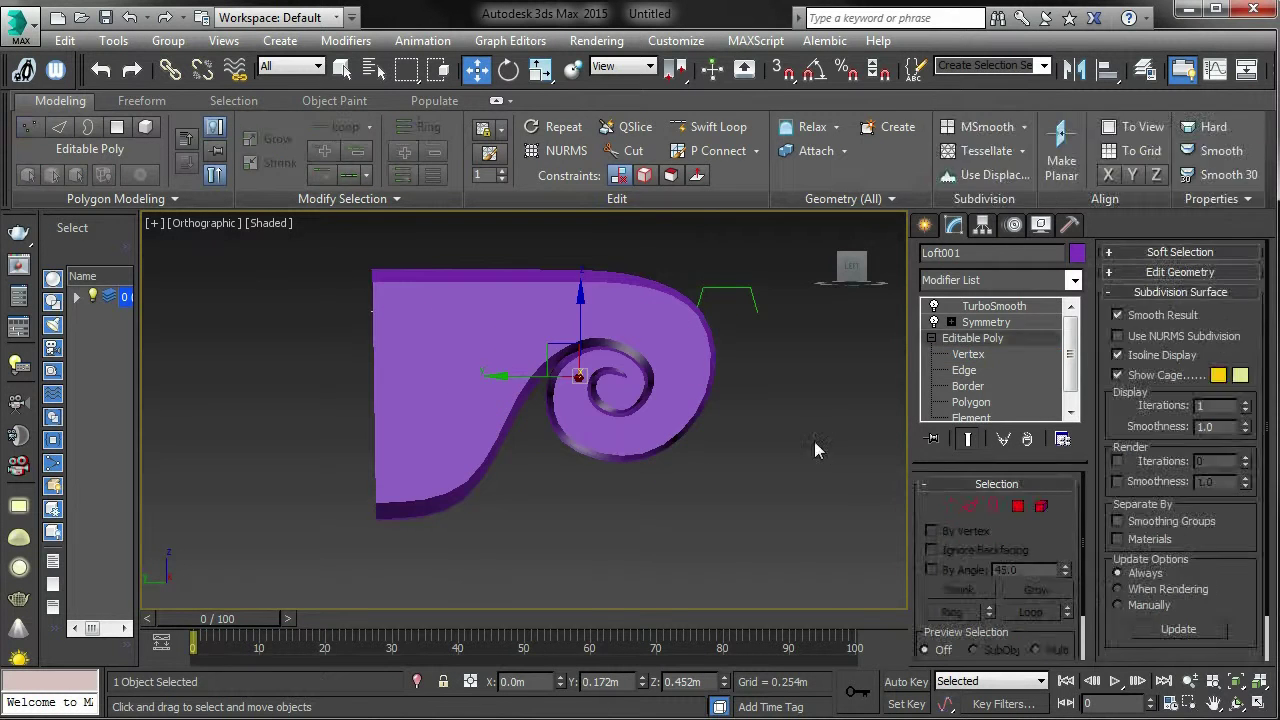
click(814, 449)
alt+middle_drag(778, 383, 717, 389)
key(z)
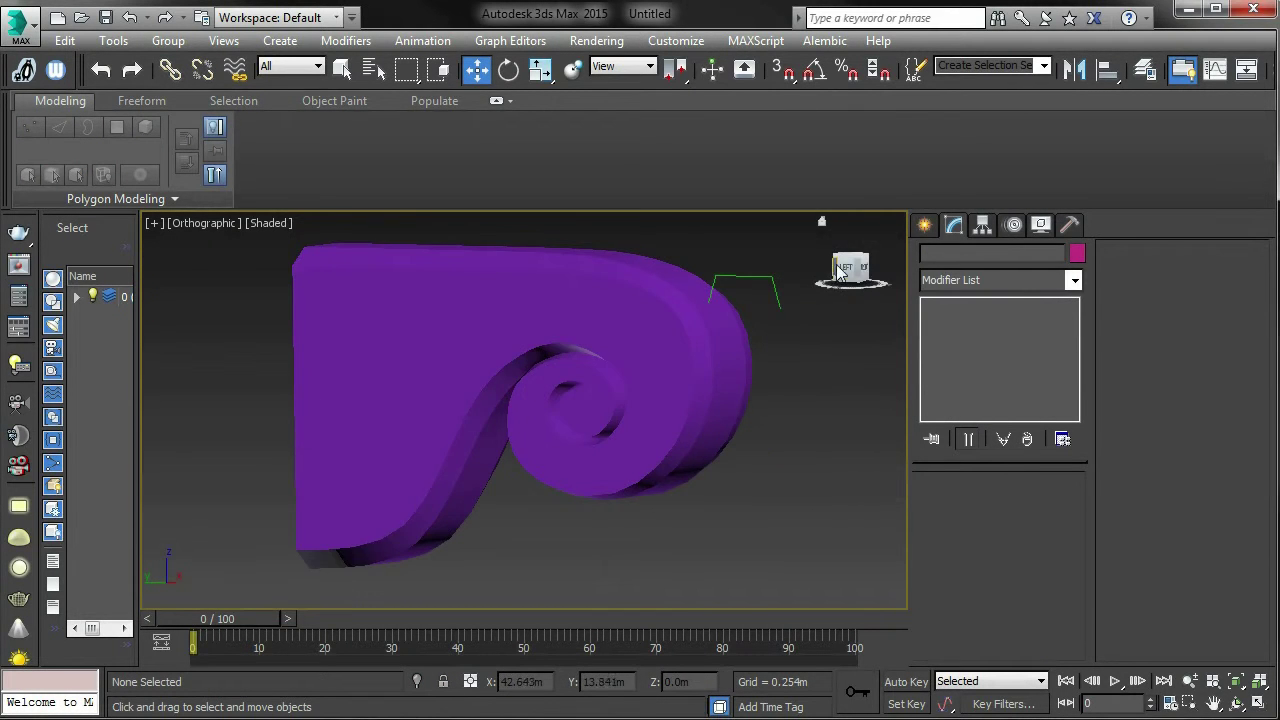
In the left view, move the curl's upper corner side vertex to about Y -2.223 m, Z 1.746 m and its crest vertex outward to Y -1.166 m.
click(838, 272)
click(736, 323)
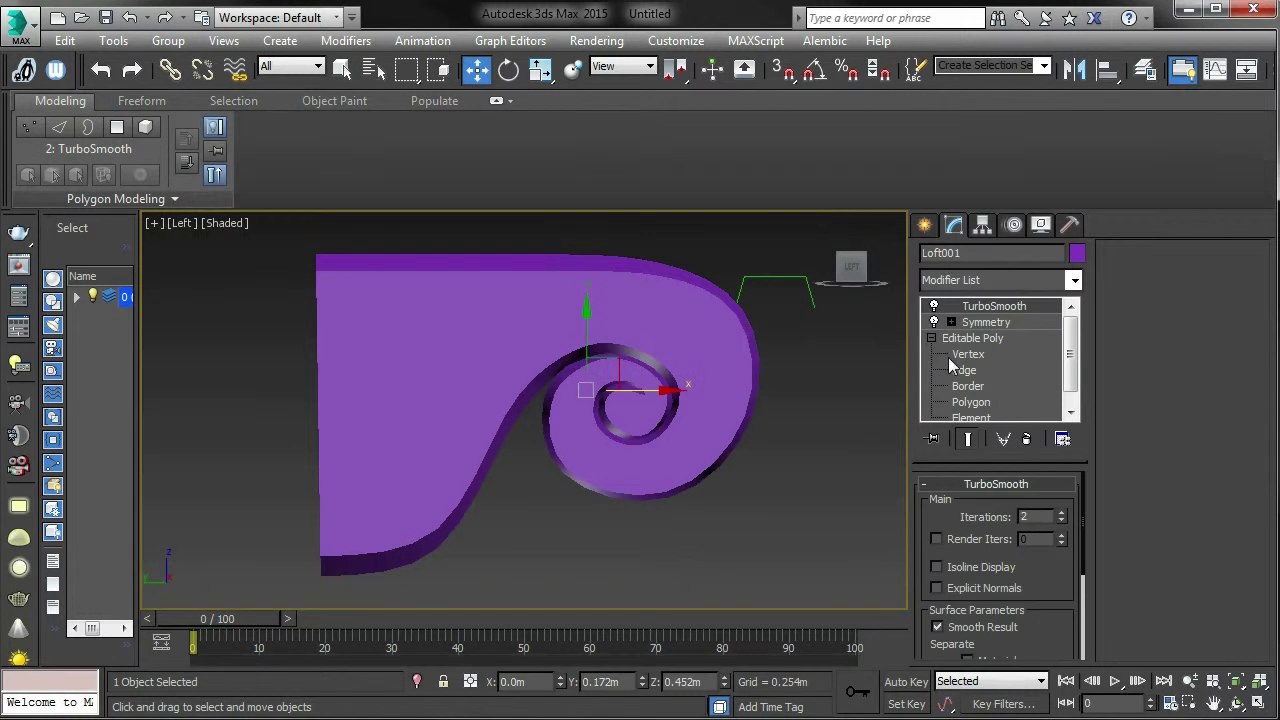
click(950, 355)
click(748, 300)
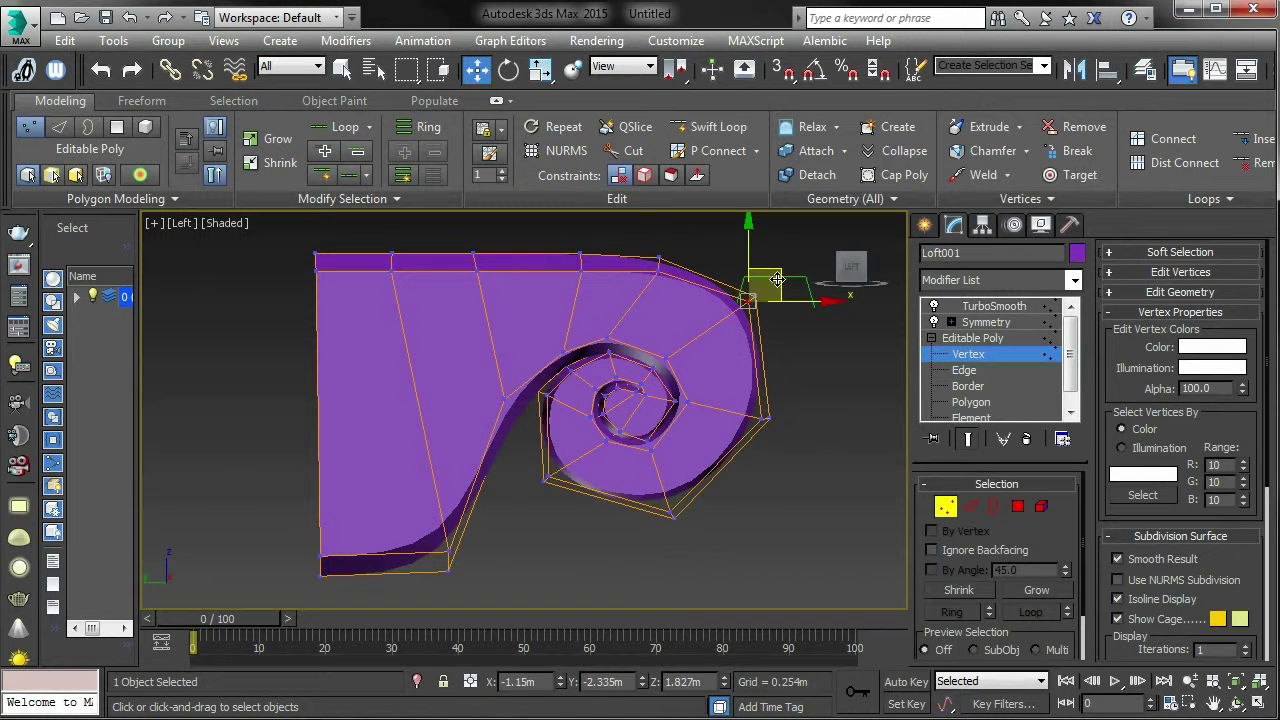
mouse_move(773, 285)
mouse_down()
mouse_move(775, 273)
mouse_move(765, 278)
mouse_up()
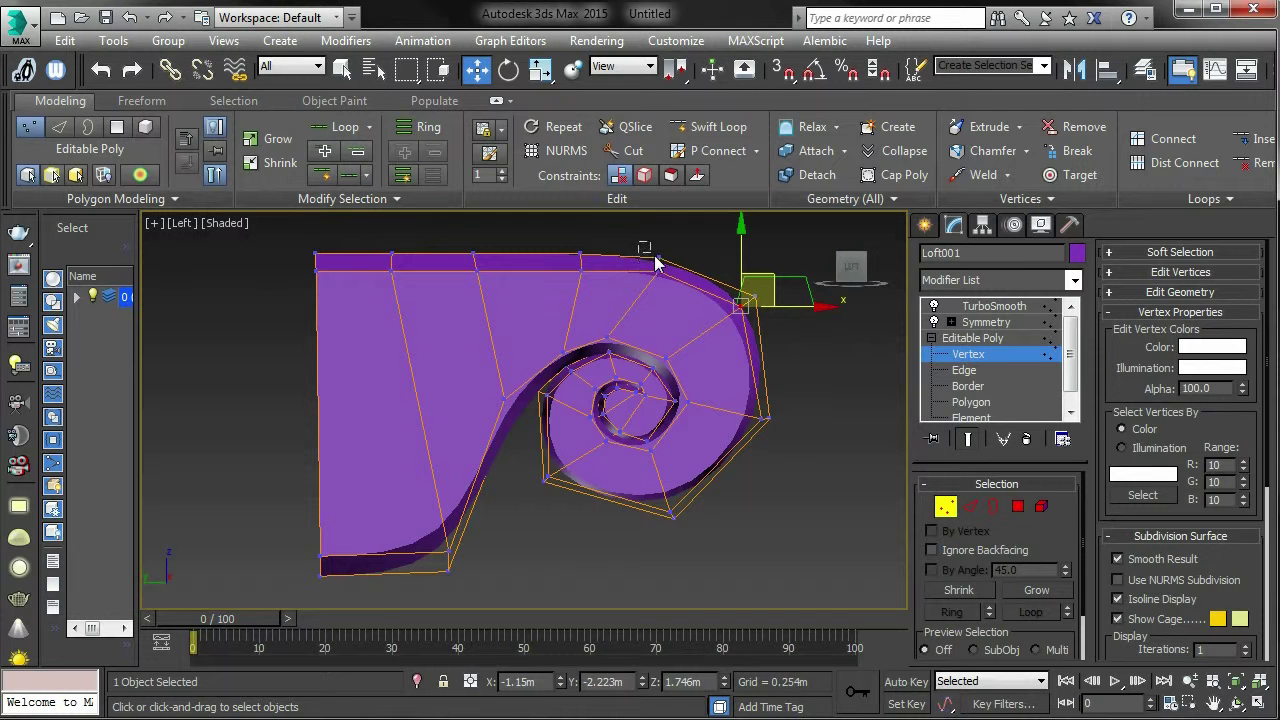
click(658, 259)
drag(719, 255, 736, 256)
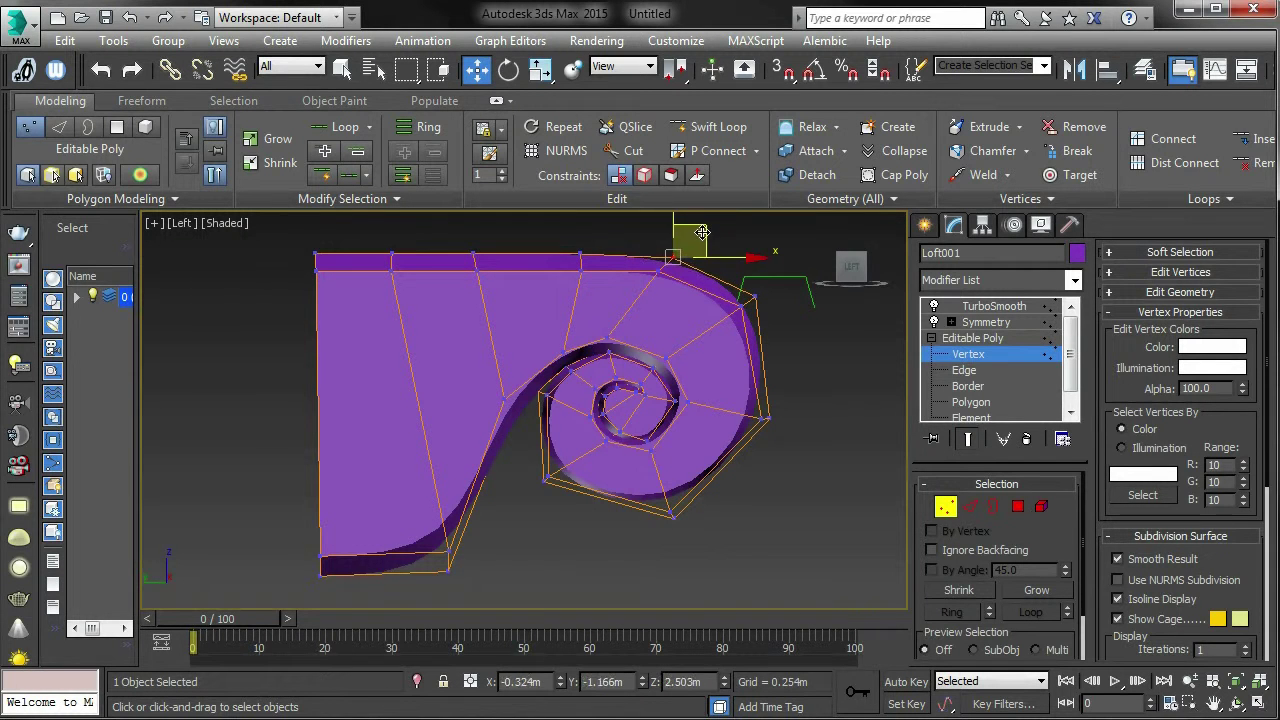
Pull the side vertex at the curl's outermost point inward to about Y -2.438 m, and leave vertex editing.
click(767, 417)
drag(811, 419, 801, 419)
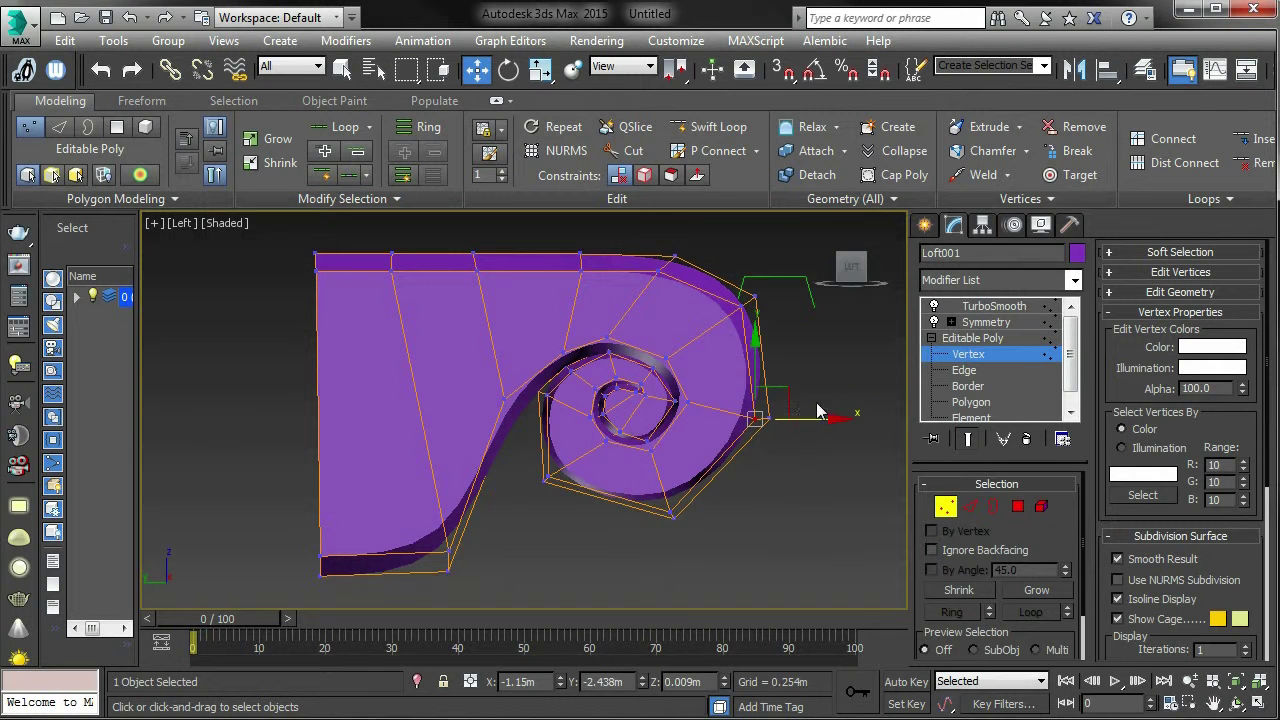
click(831, 458)
click(950, 507)
alt+middle_drag(835, 426, 463, 427)
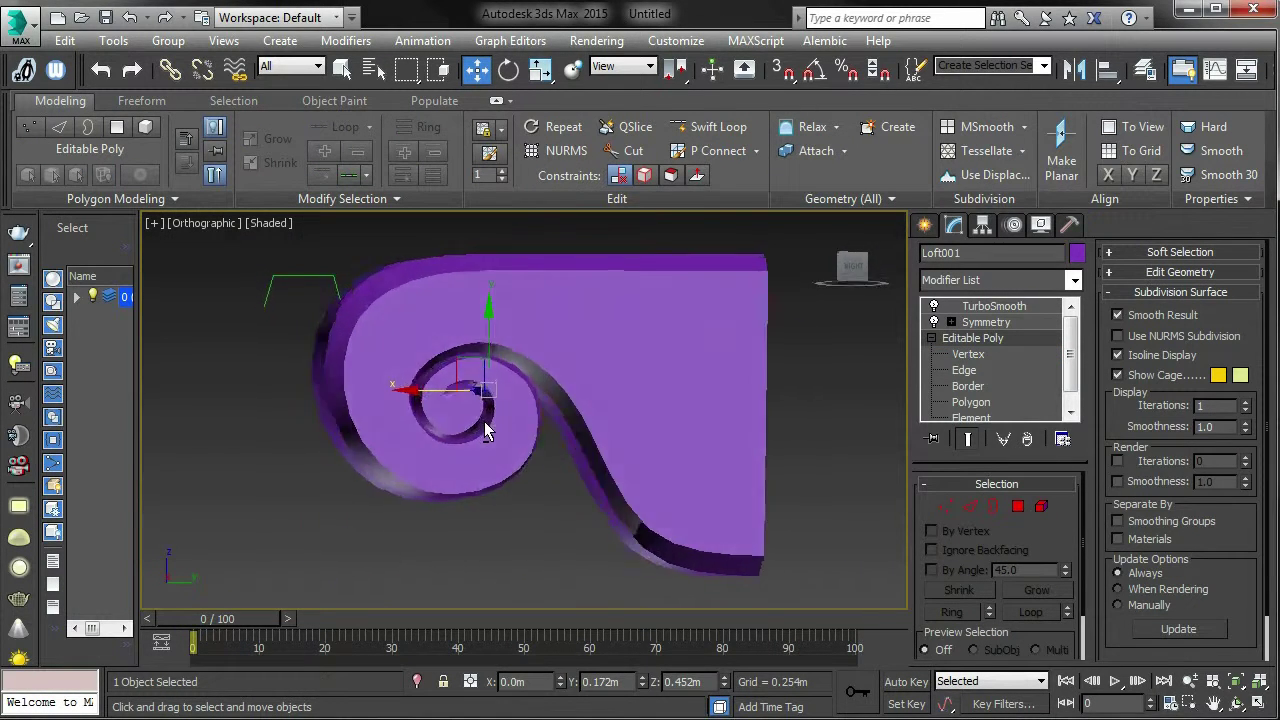